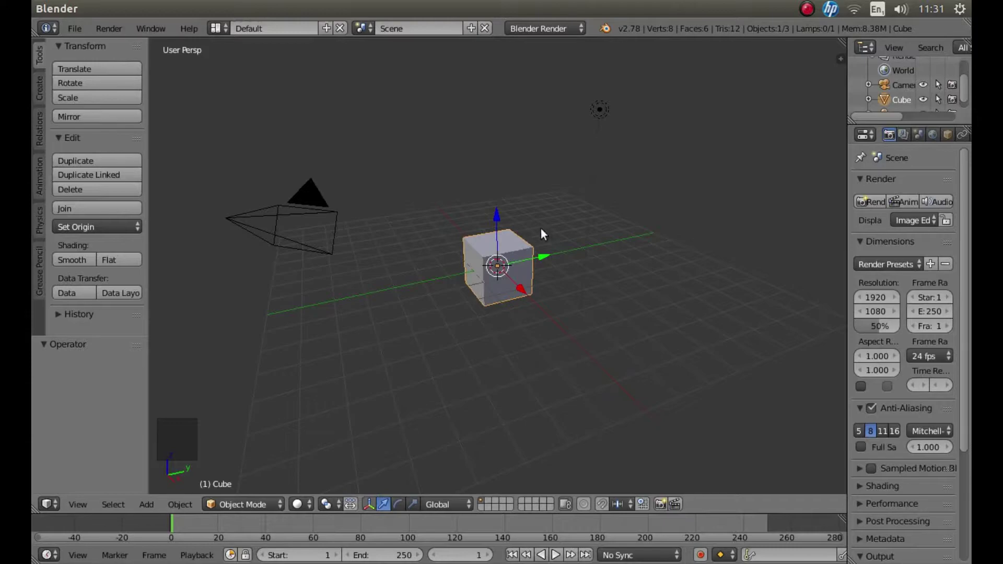
# Scale the cube to 0.5 and switch to a Top Orthographic view
pyautogui.write('s')
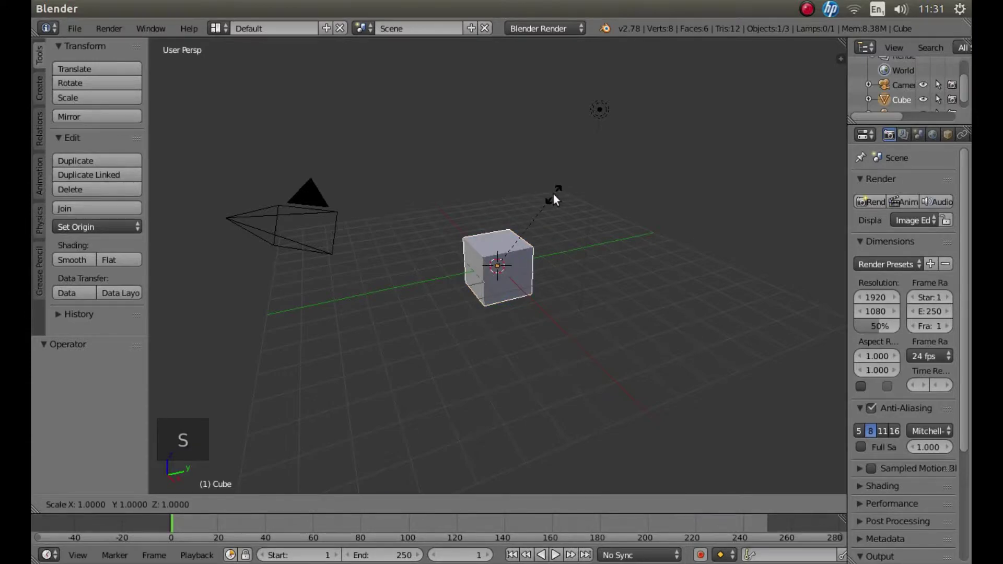
pyautogui.write('.5')
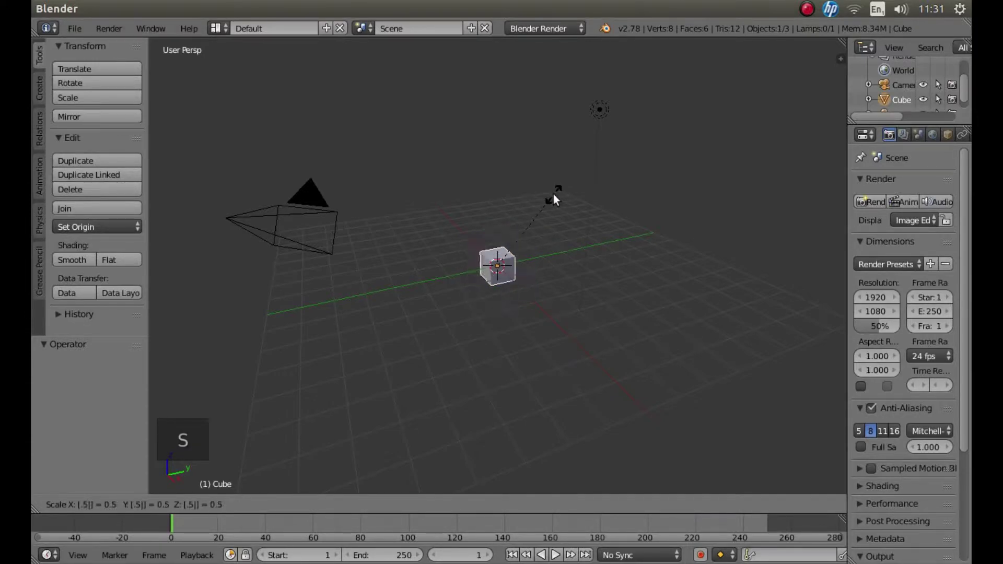
pyautogui.press('Return')
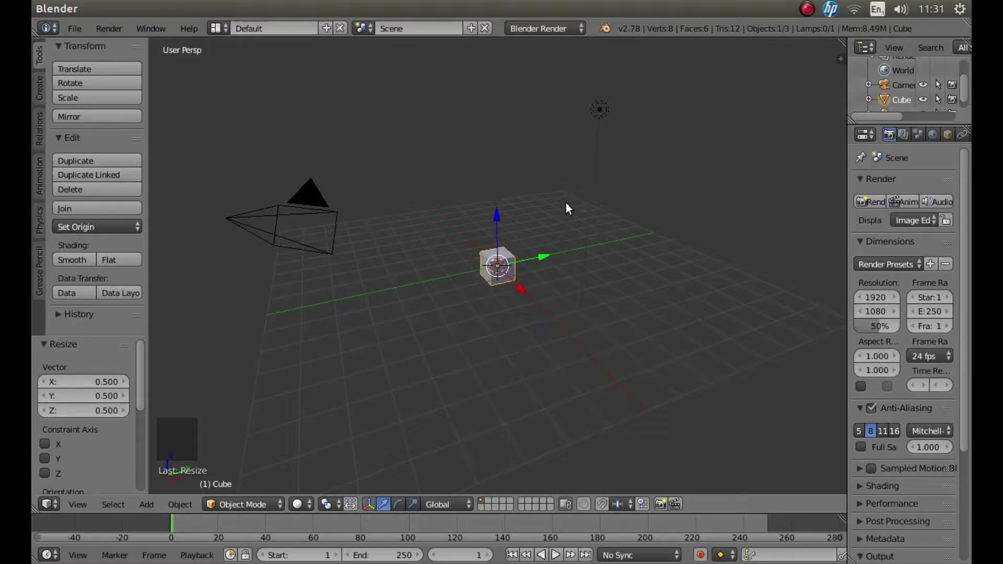
pyautogui.press('KP_7')
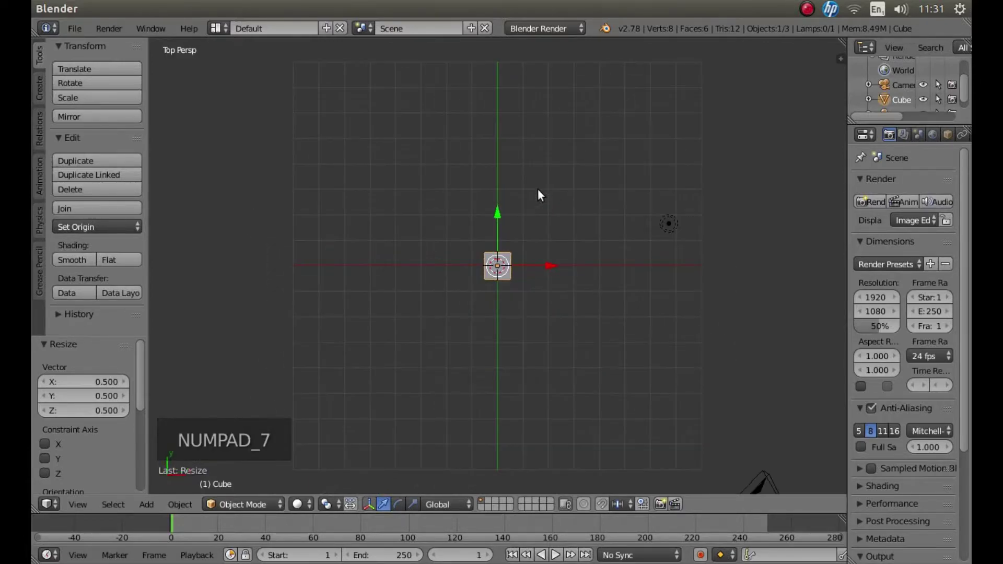
pyautogui.press('KP_5')
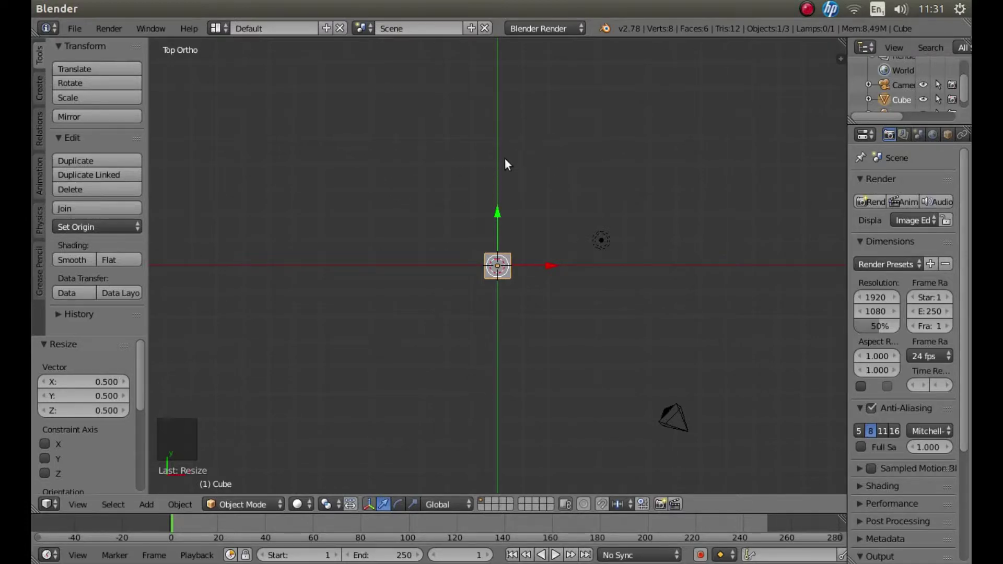
# Move the half-size cube along the X axis to X -3.516
pyautogui.click(551, 267)
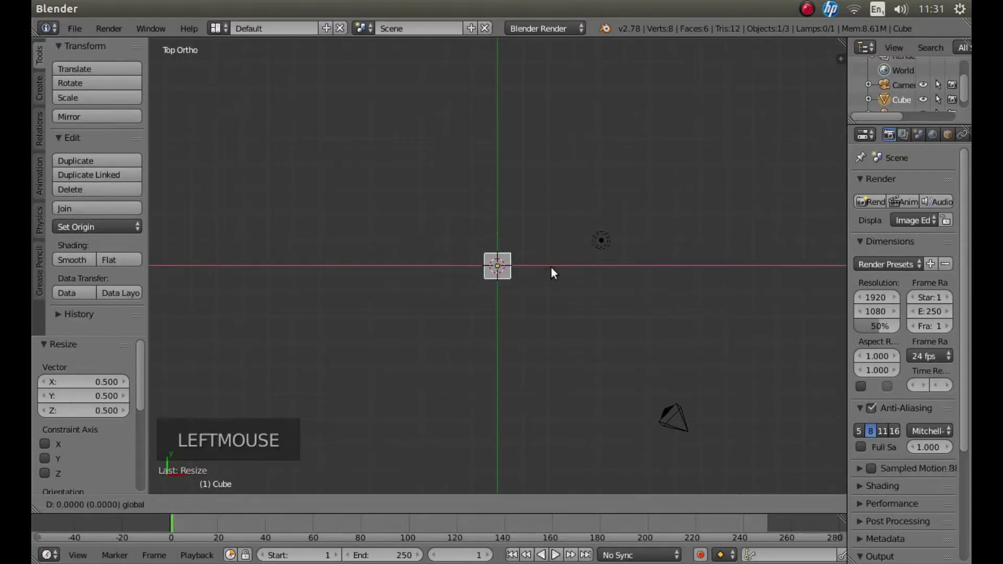
pyautogui.moveTo(551, 268); pyautogui.dragTo(462, 268)
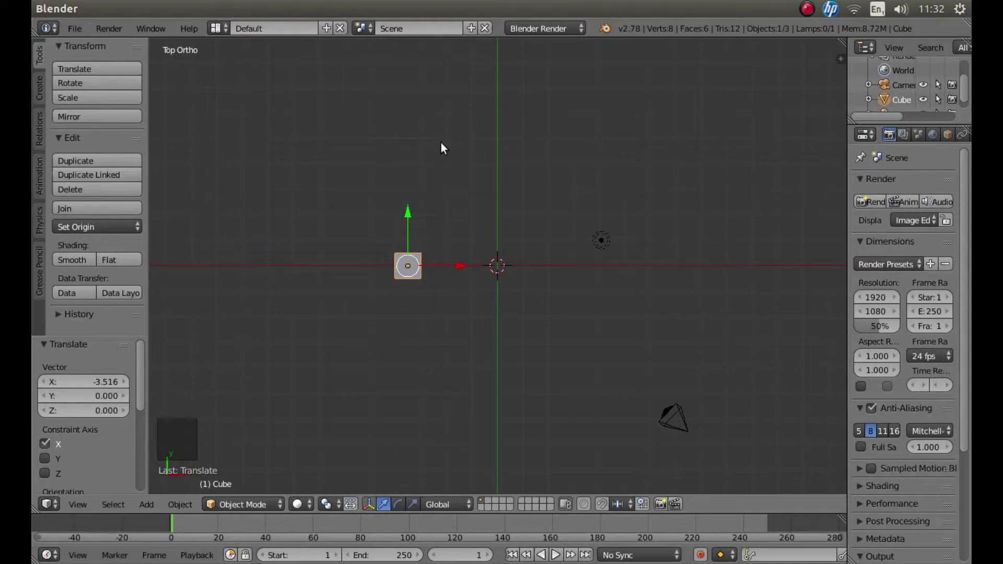
# In Edit Mode, Spin the cube mesh 90° in 9 steps around the world centre
pyautogui.press('Tab')
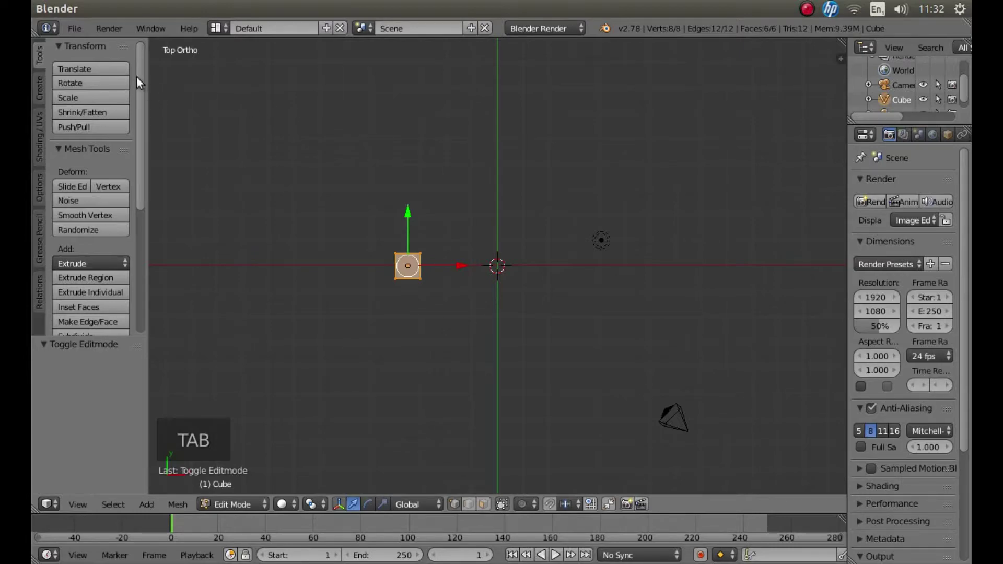
pyautogui.moveTo(140, 72); pyautogui.dragTo(140, 186)
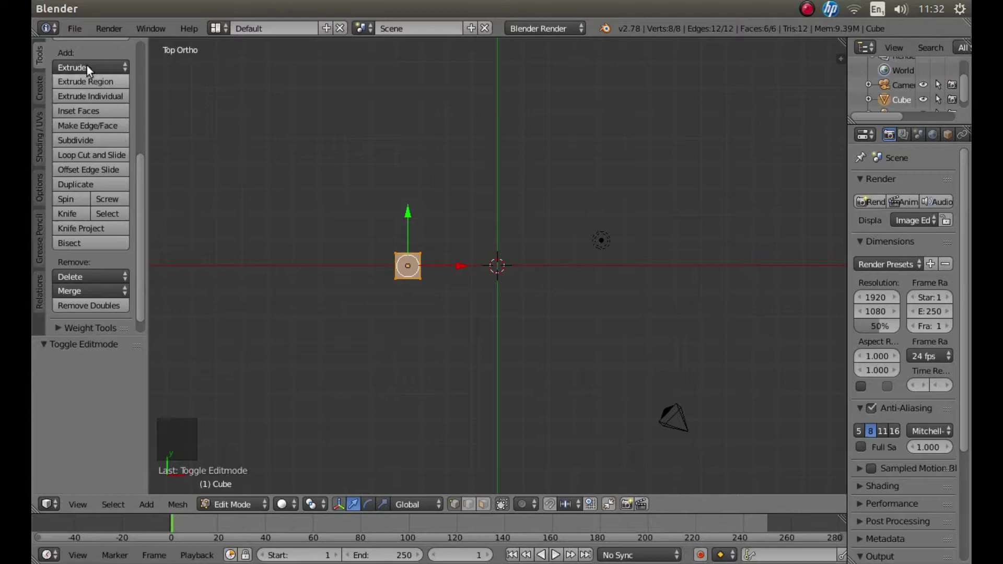
pyautogui.click(69, 202)
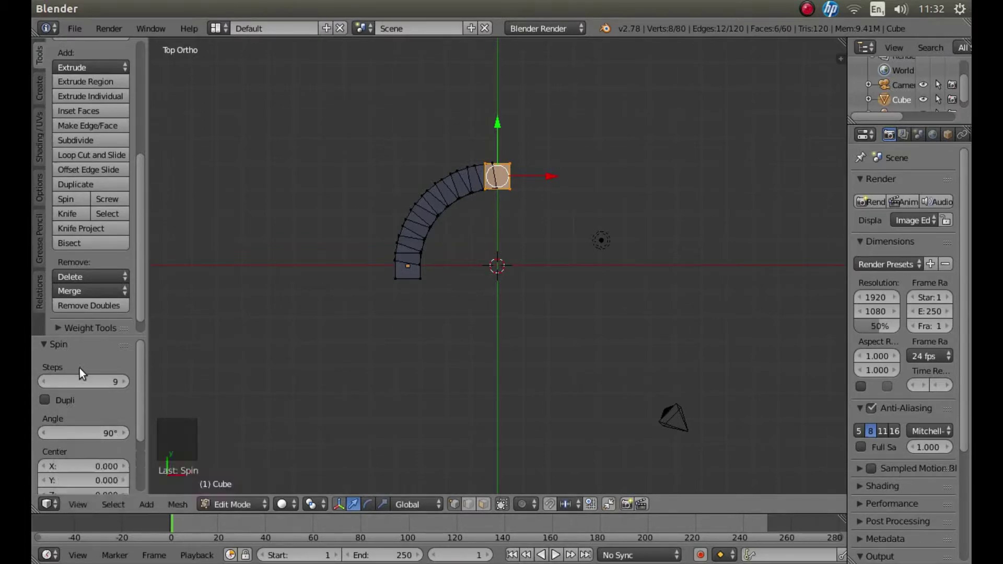
# Set the Spin Angle to 360 and Steps to 12, then zoom in on the ring
pyautogui.click(77, 432)
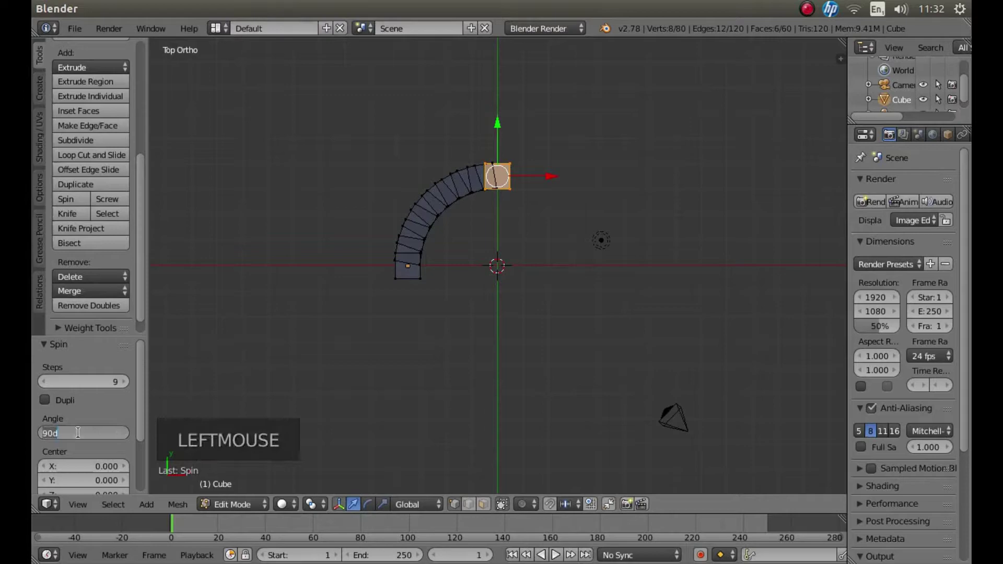
pyautogui.write('360')
pyautogui.press('Return')
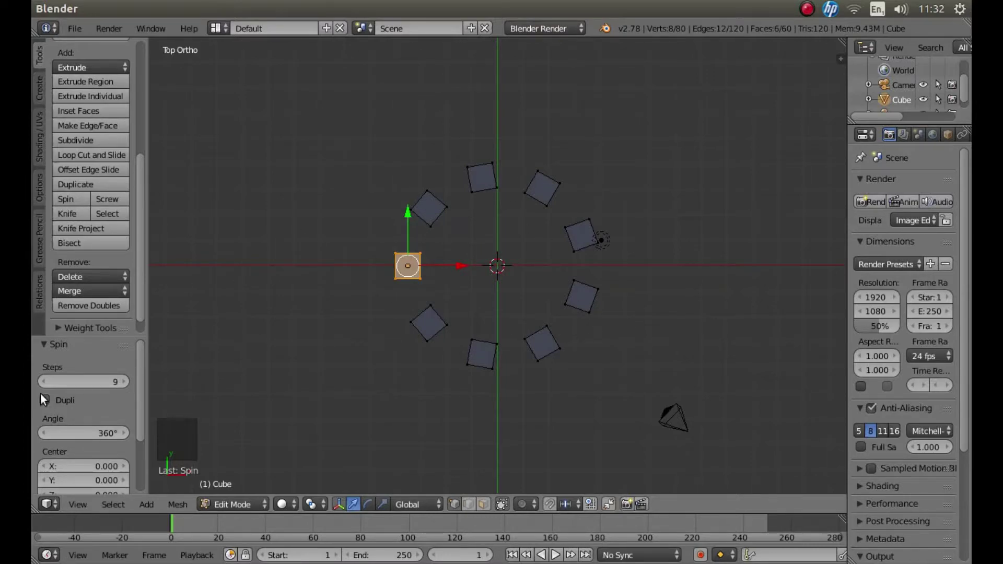
pyautogui.click(83, 381)
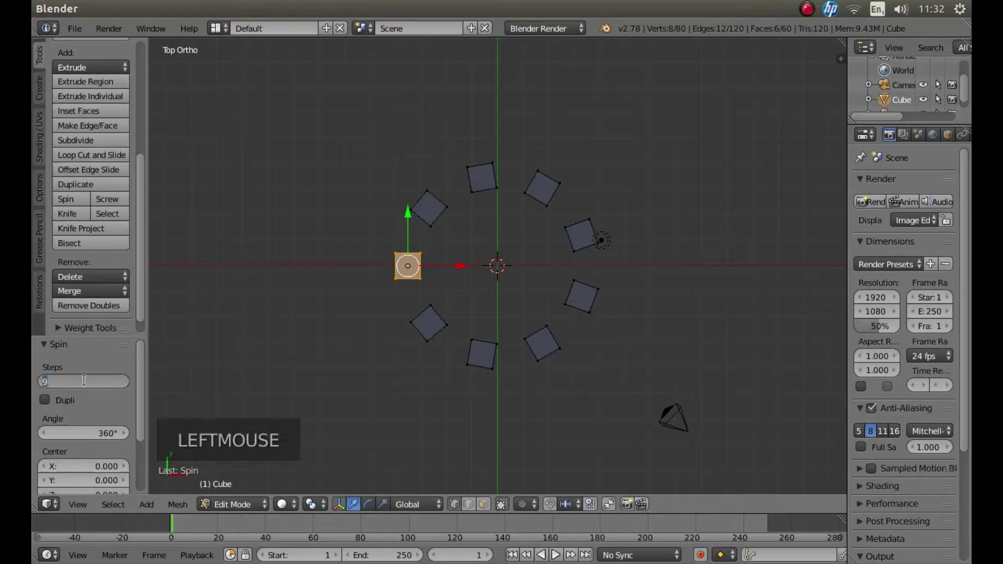
pyautogui.write('12')
pyautogui.press('Return')
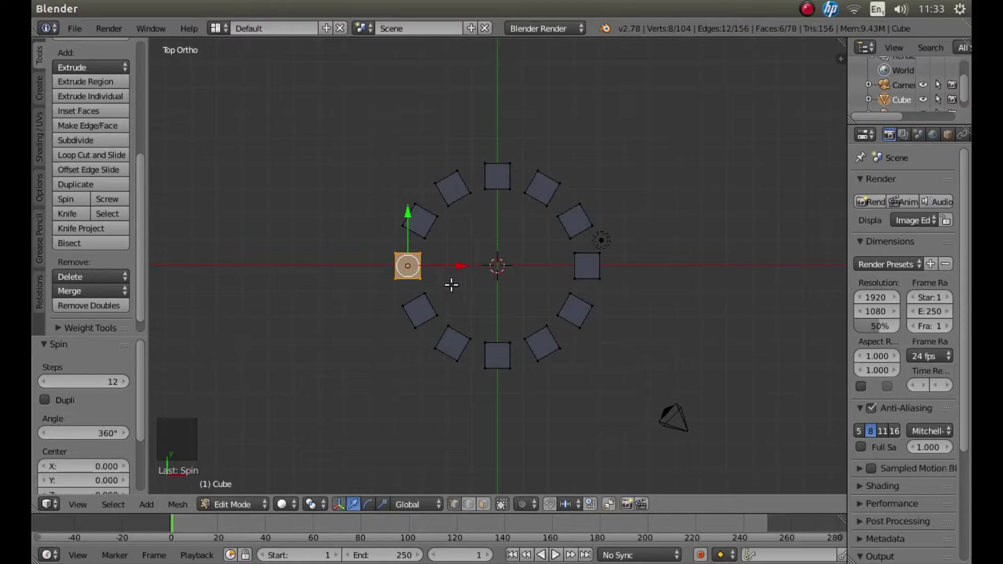
pyautogui.scroll(2, 380, 162)
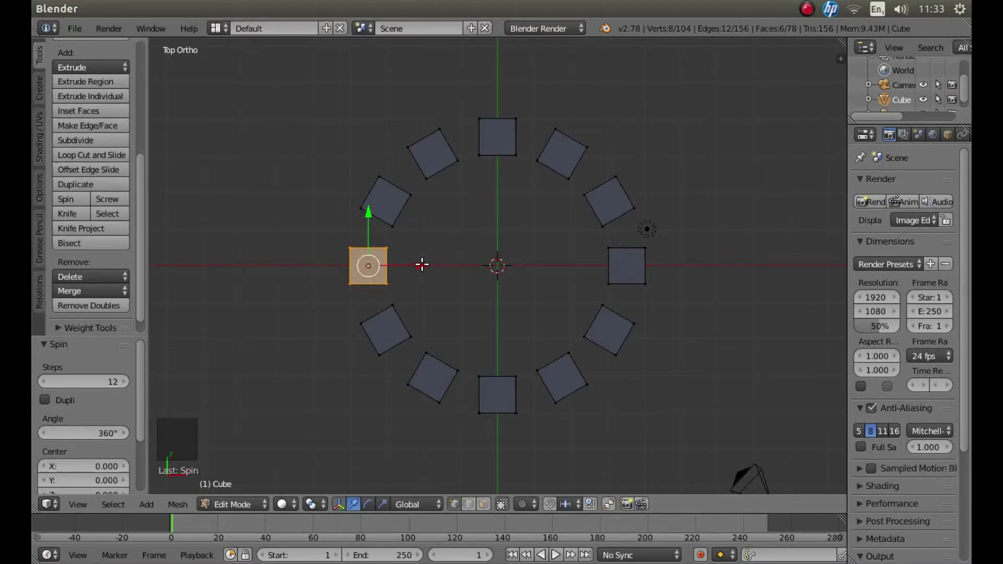
# Pull out the overlapping extra cube, delete its vertices, and return to Object Mode
pyautogui.moveTo(422, 265); pyautogui.dragTo(524, 254)
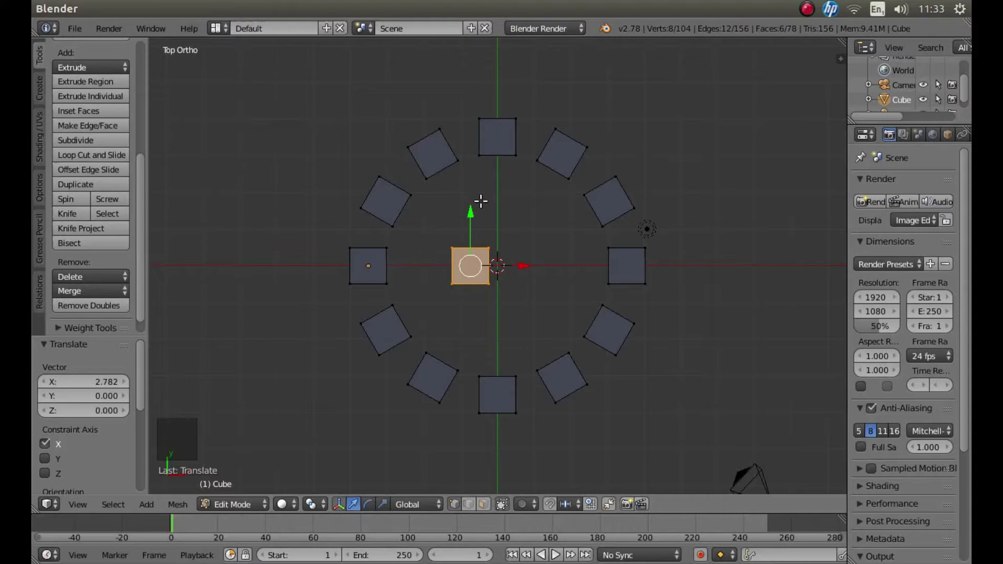
pyautogui.press('x')
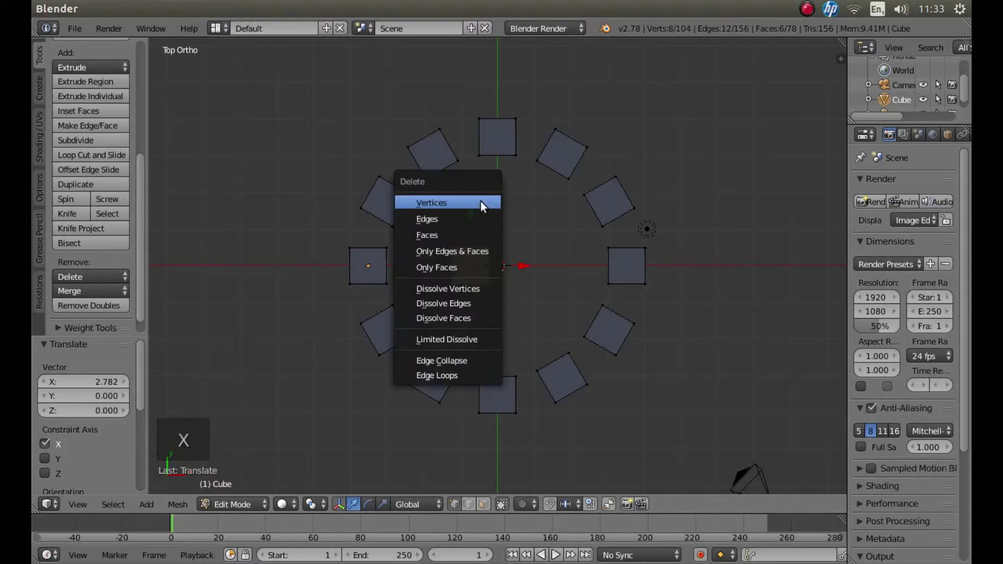
pyautogui.click(443, 205)
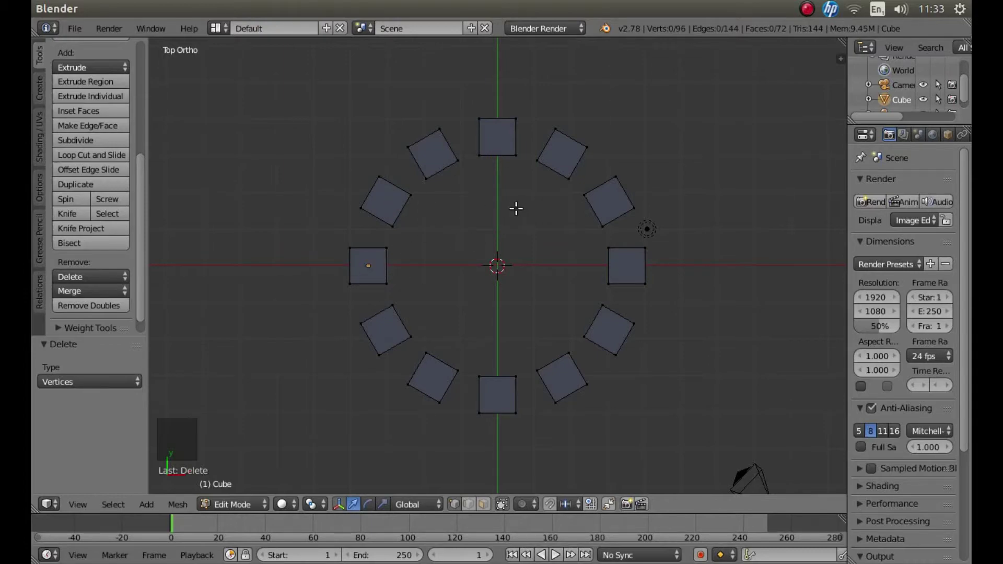
pyautogui.press('Tab')
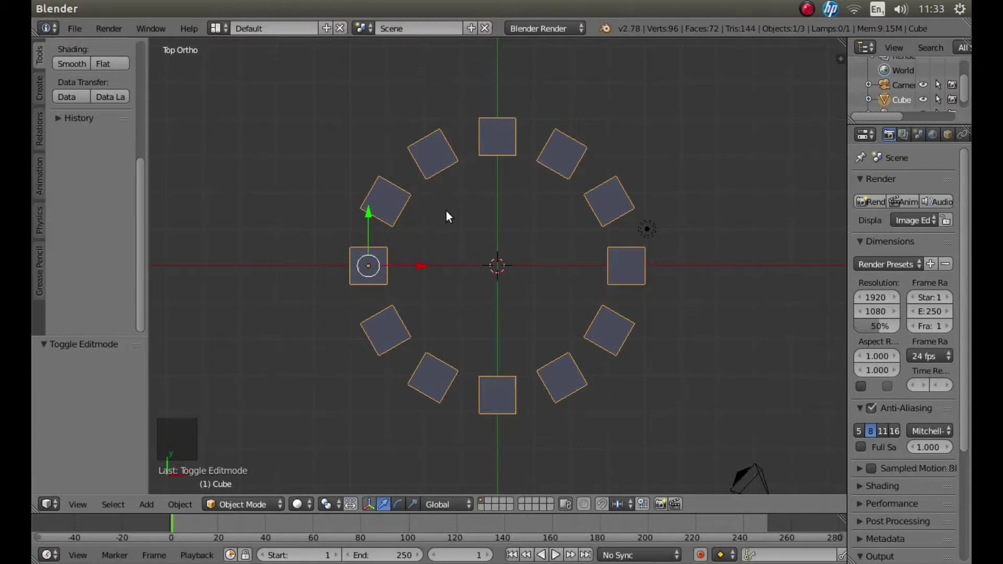
# Try rotating the ring and cancel, then add a single-vertex Vert object at the centre
pyautogui.press('r')
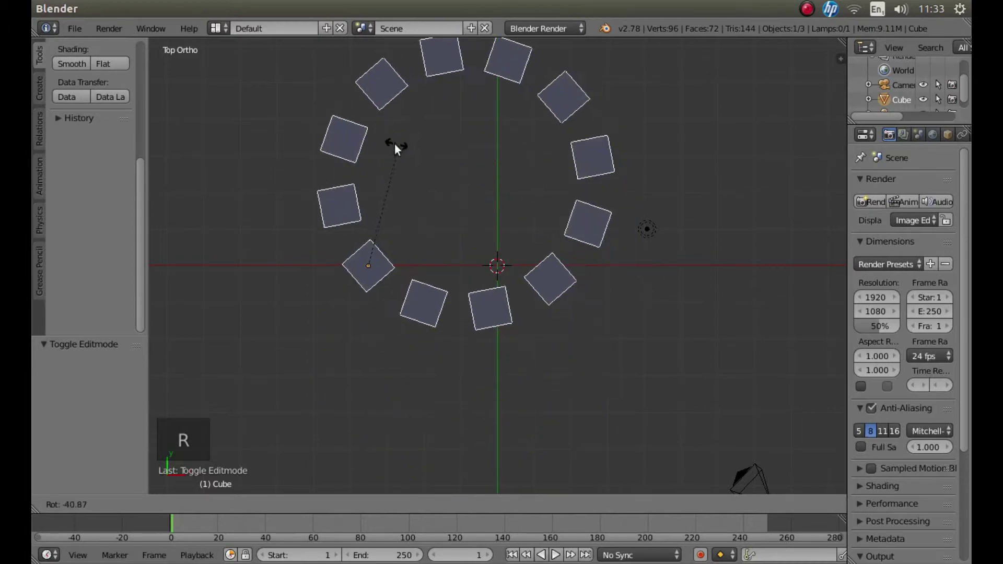
pyautogui.press('Escape')
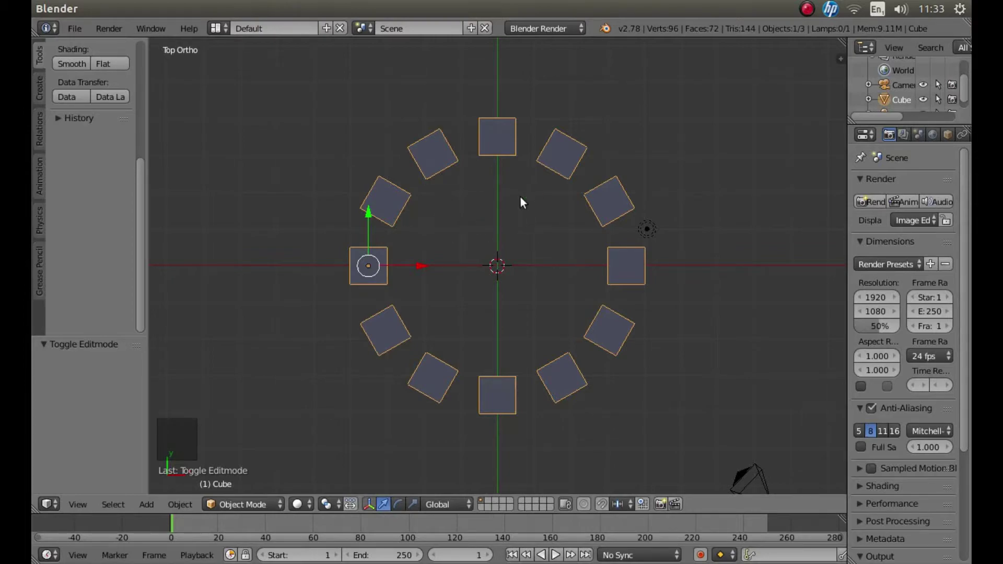
pyautogui.hotkey('shift', 'a')
pyautogui.moveTo(523, 196)
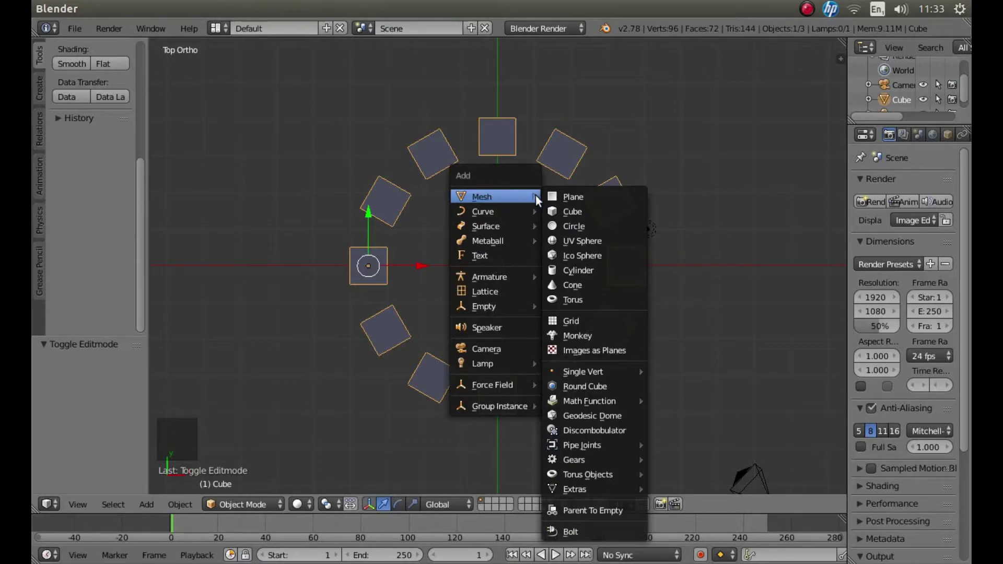
pyautogui.moveTo(582, 372)
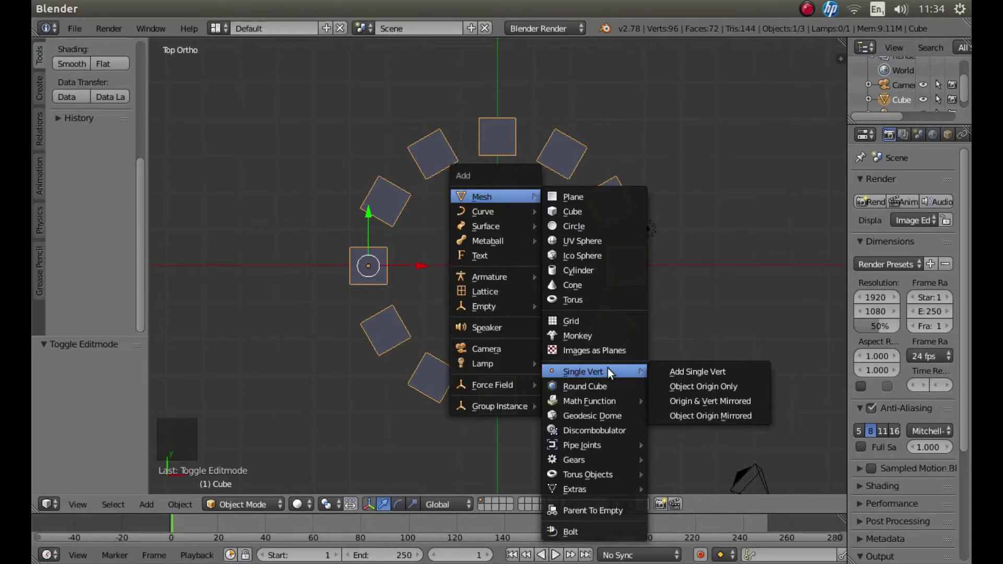
pyautogui.click(686, 371)
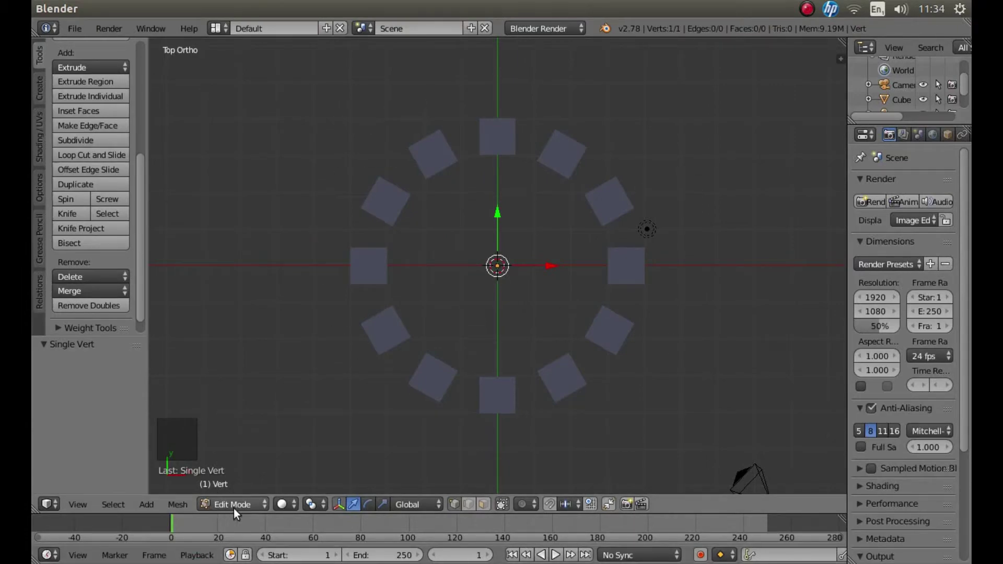
pyautogui.press('Tab')
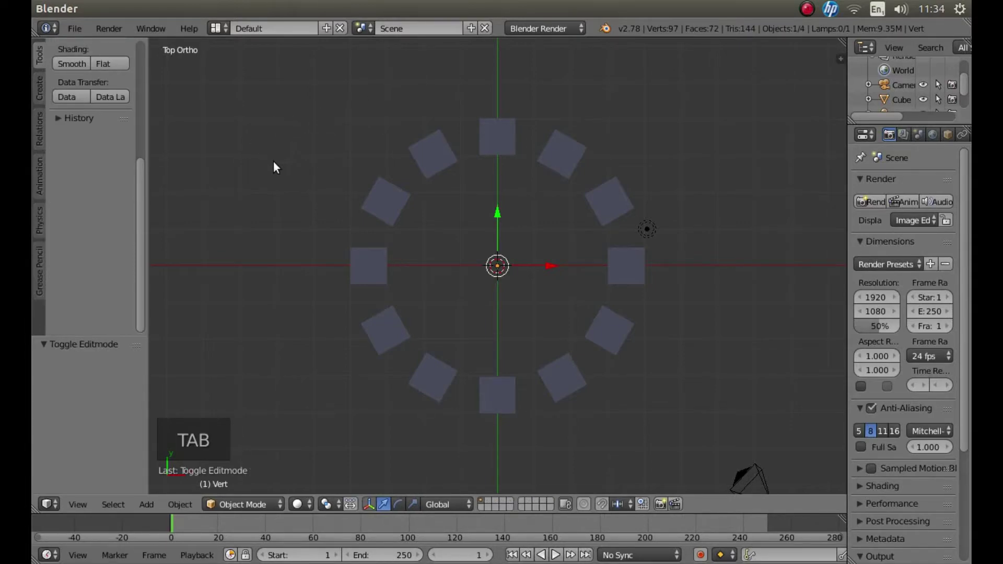
# Join the cube ring and the Vert object with Ctrl+J, then test-rotate and cancel
pyautogui.rightClick(381, 206)
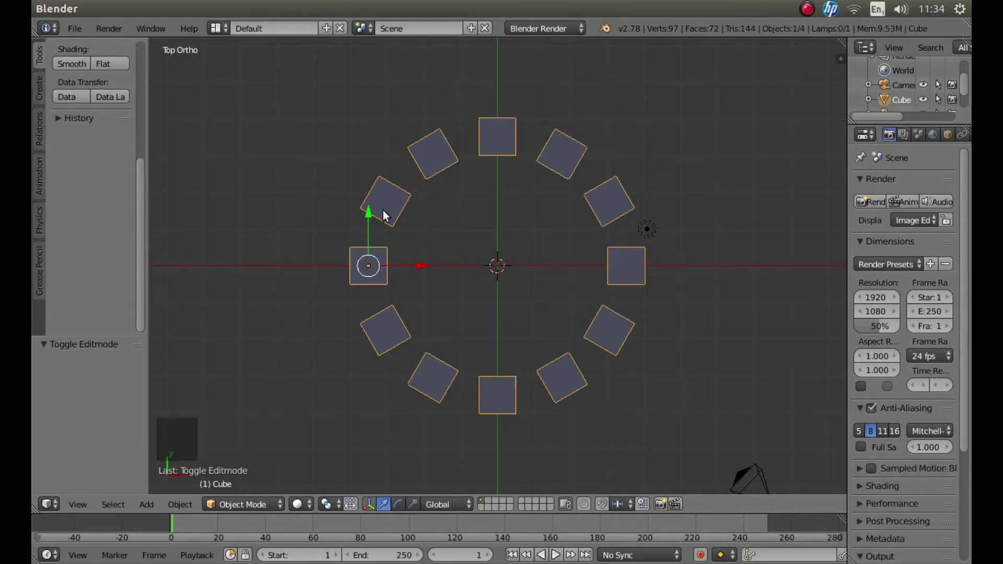
pyautogui.keyDown('shift'); pyautogui.rightClick(497, 265); pyautogui.keyUp('shift')
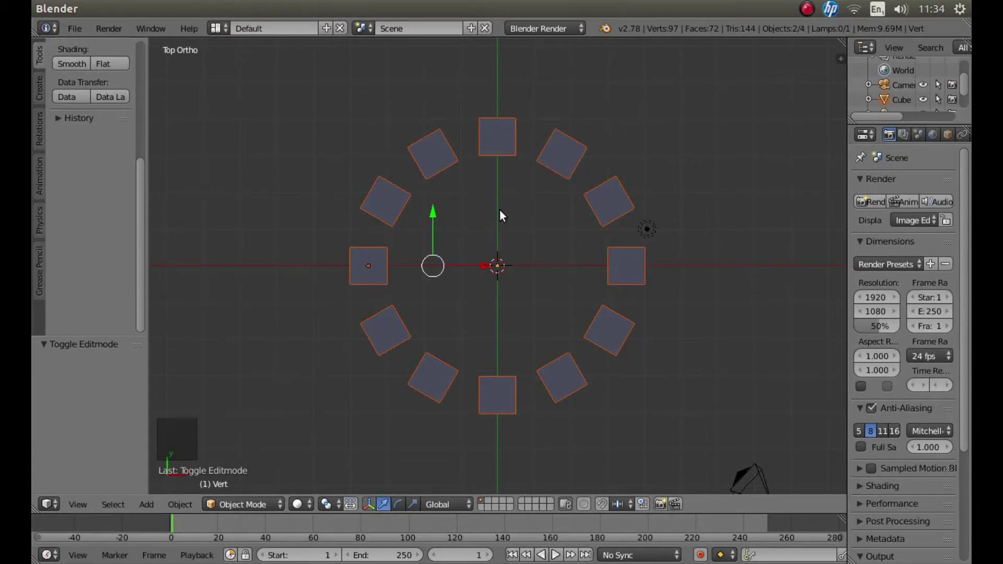
pyautogui.hotkey('ctrl', 'j')
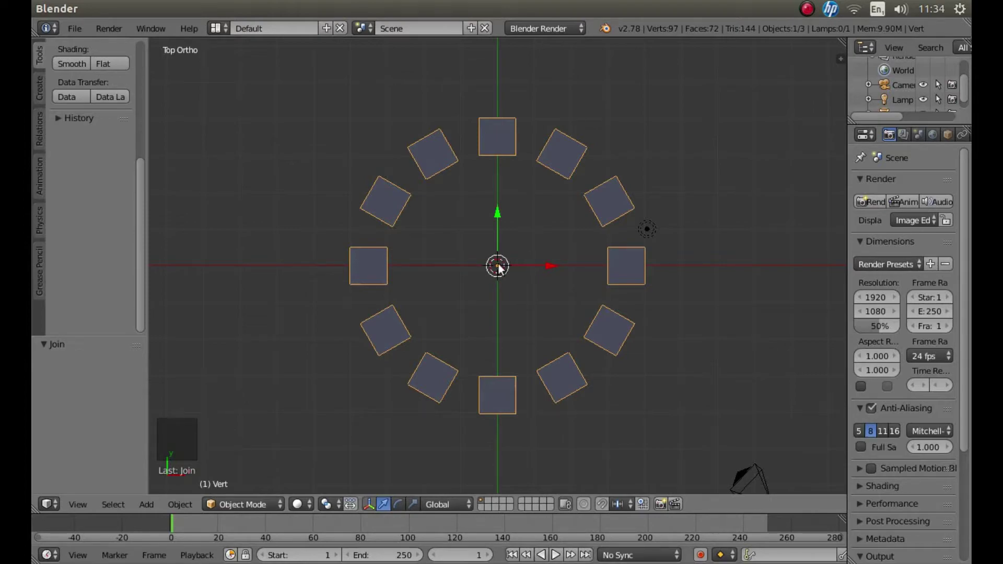
pyautogui.press('r')
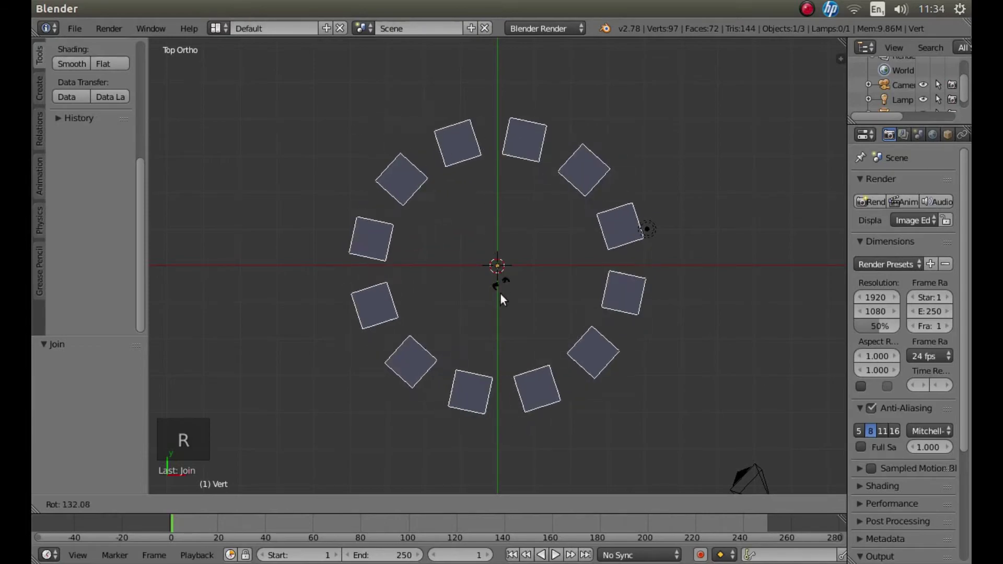
pyautogui.press('Escape')
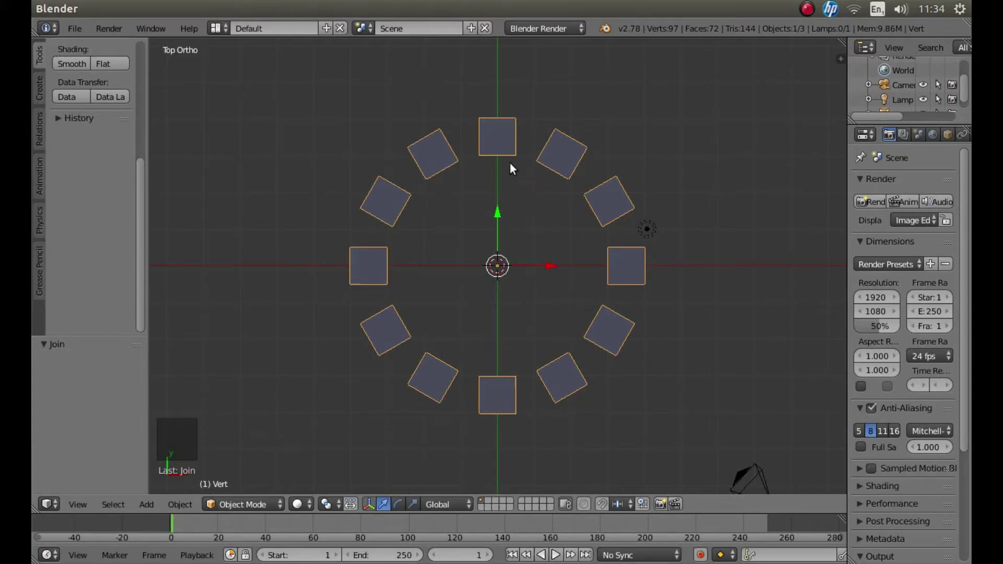
# Undo back to before the join so the ring is its own Cube object
pyautogui.hotkey('ctrl', 'z')
pyautogui.hotkey('ctrl', 'z')
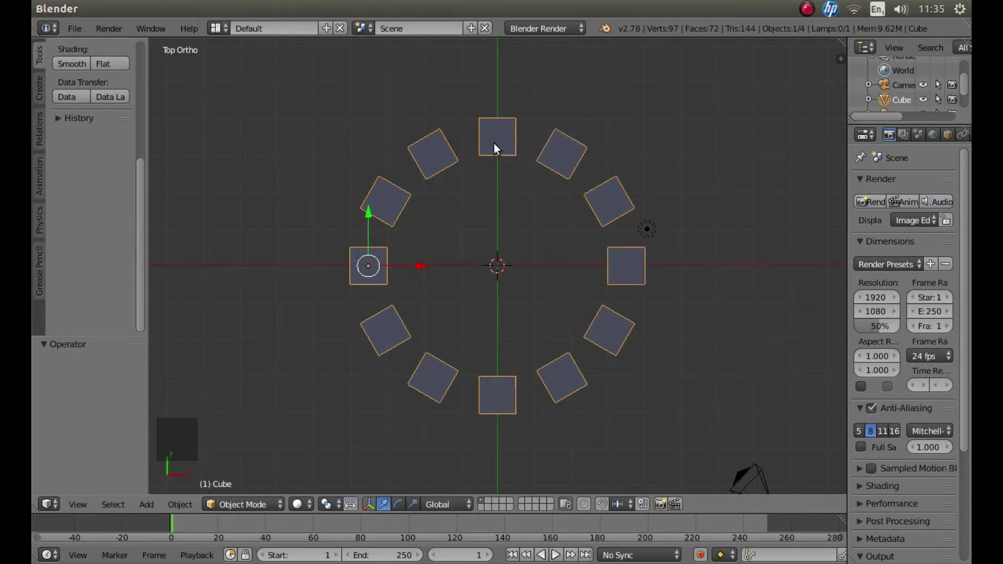
# Enter Edit Mode on the ring, deselect all, switch to wireframe, and start circle select
pyautogui.press('Tab')
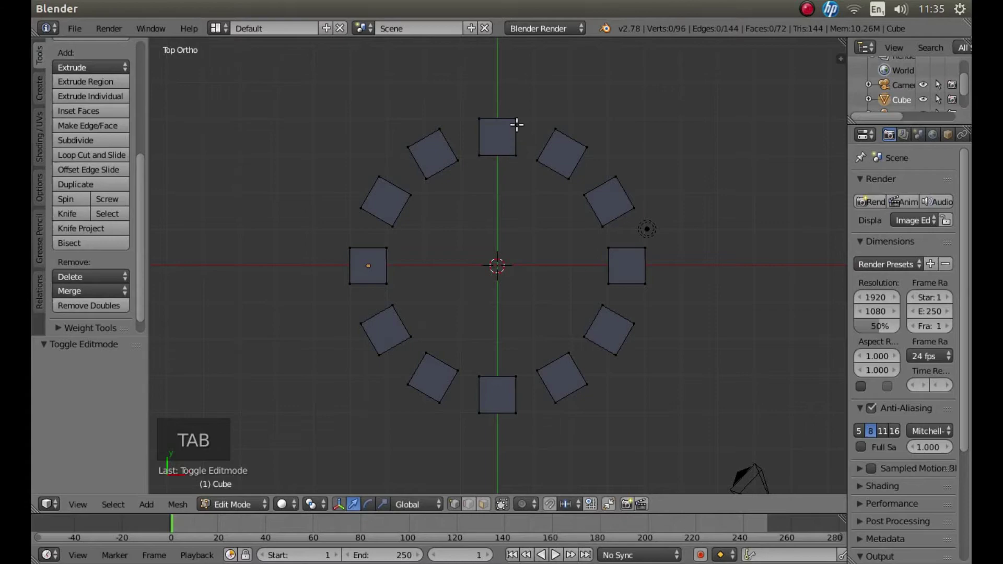
pyautogui.press('a')
pyautogui.press('a')
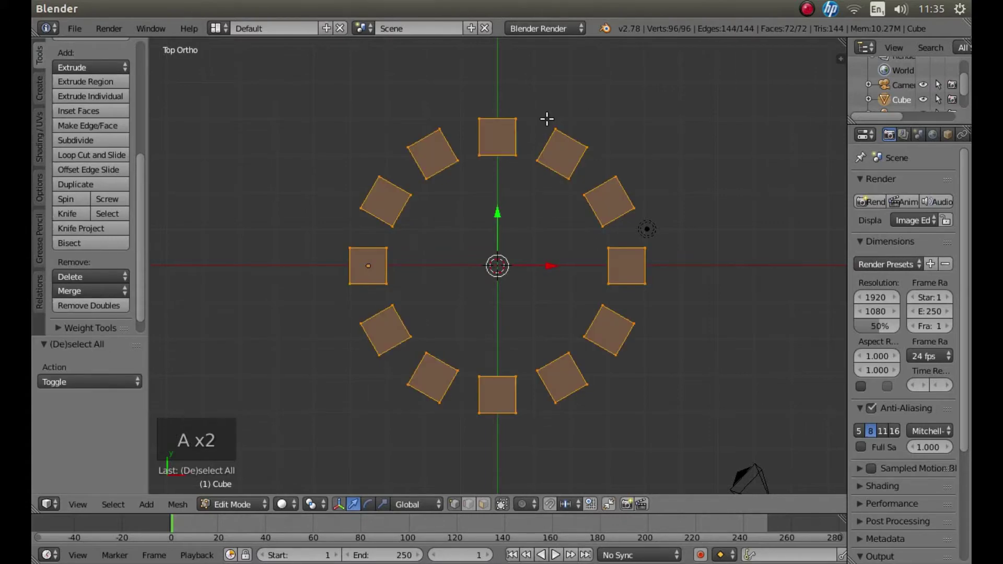
pyautogui.press('a')
pyautogui.press('a')
pyautogui.press('a')
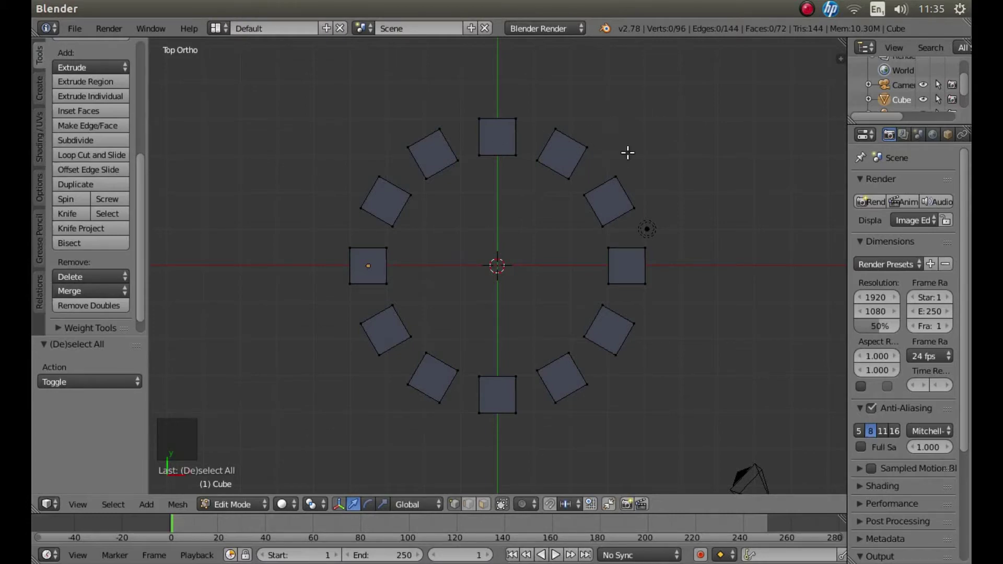
pyautogui.press('z')
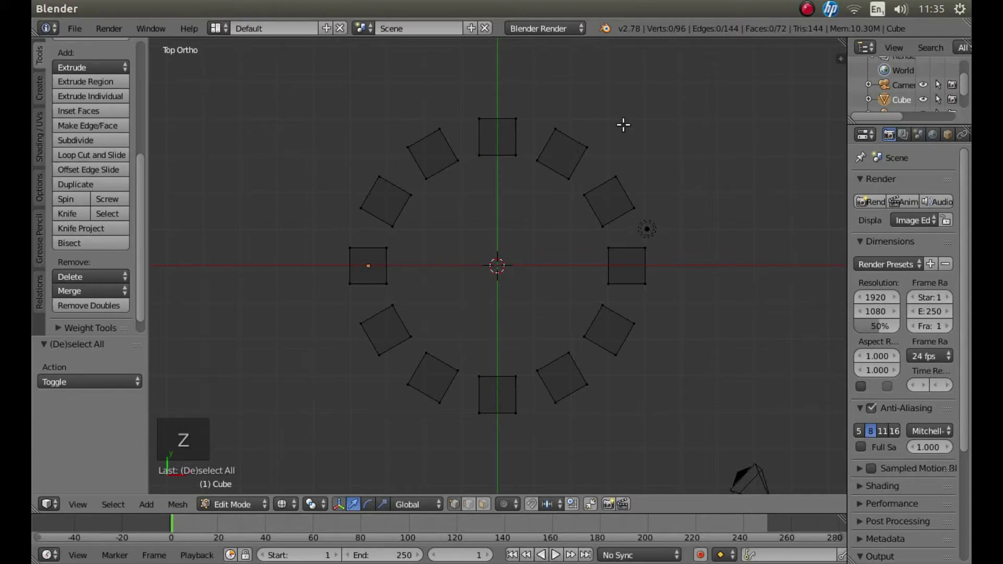
pyautogui.press('c')
# Circle-select the upper-right cube's vertices and orbit the view to an oblique angle
pyautogui.click(567, 126)
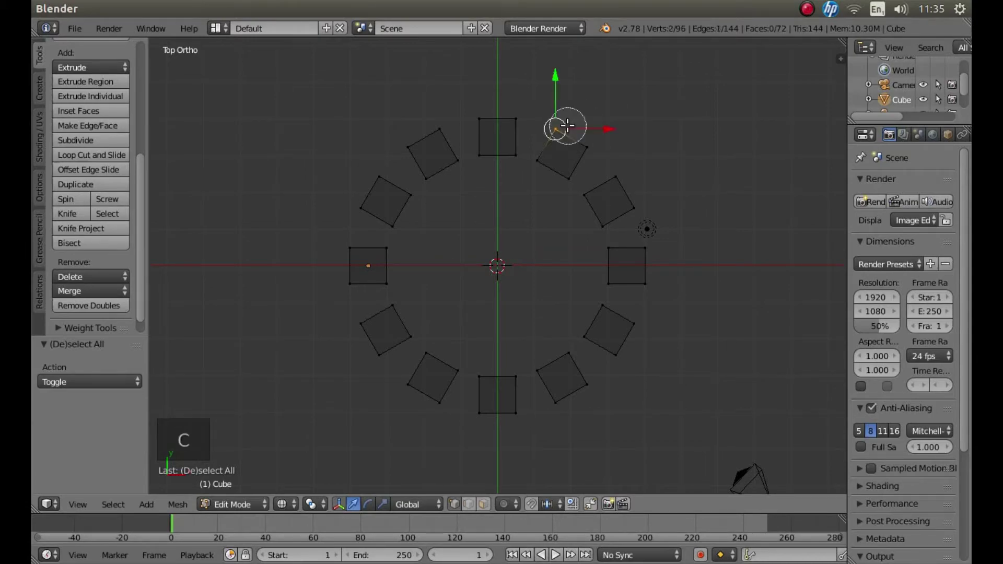
pyautogui.moveTo(557, 127)
pyautogui.mouseDown()
pyautogui.moveTo(546, 146)
pyautogui.moveTo(566, 162)
pyautogui.moveTo(567, 149)
pyautogui.mouseUp()
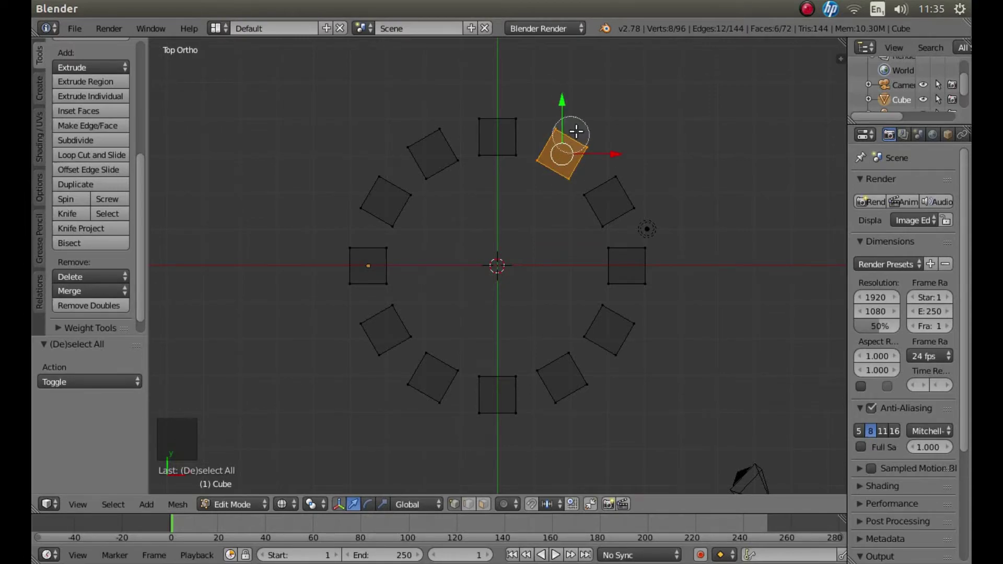
pyautogui.rightClick(601, 123)
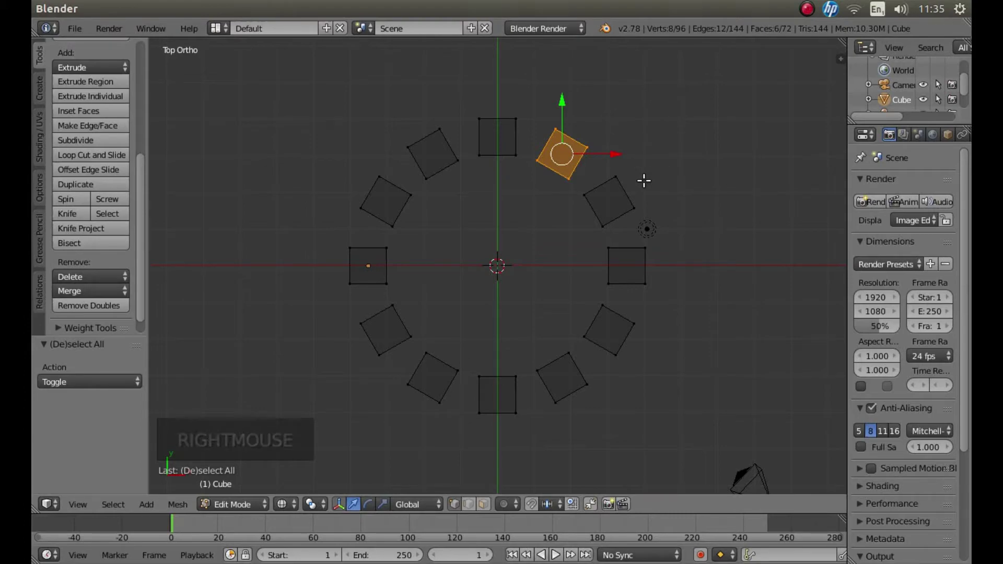
pyautogui.moveTo(644, 181); pyautogui.dragTo(670, 94, button='middle')
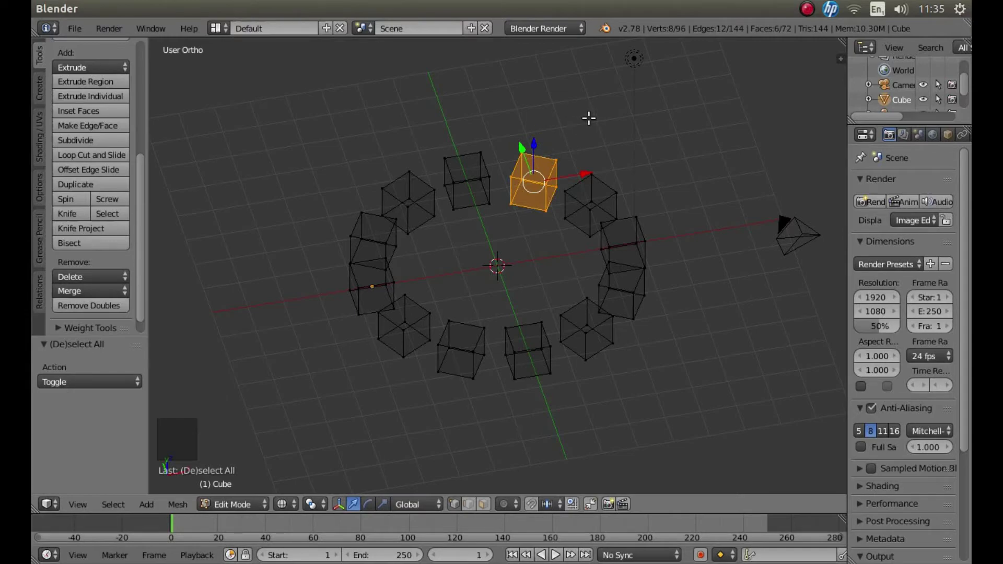
# Trial-scale the selected cube along Z, cancel it, and select one vertex on the right cube
pyautogui.press('s')
pyautogui.press('z')
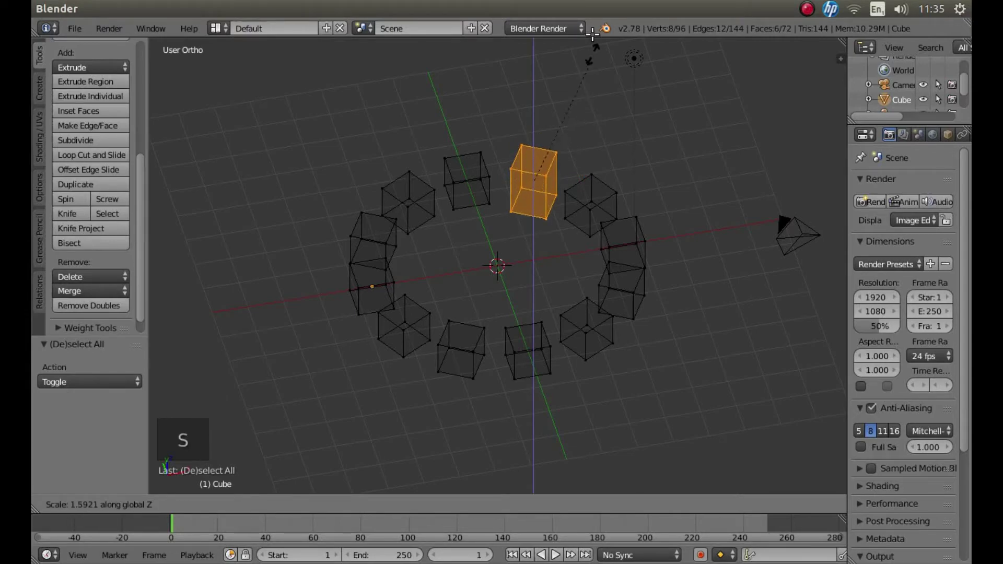
pyautogui.rightClick(663, 318)
pyautogui.rightClick(673, 305)
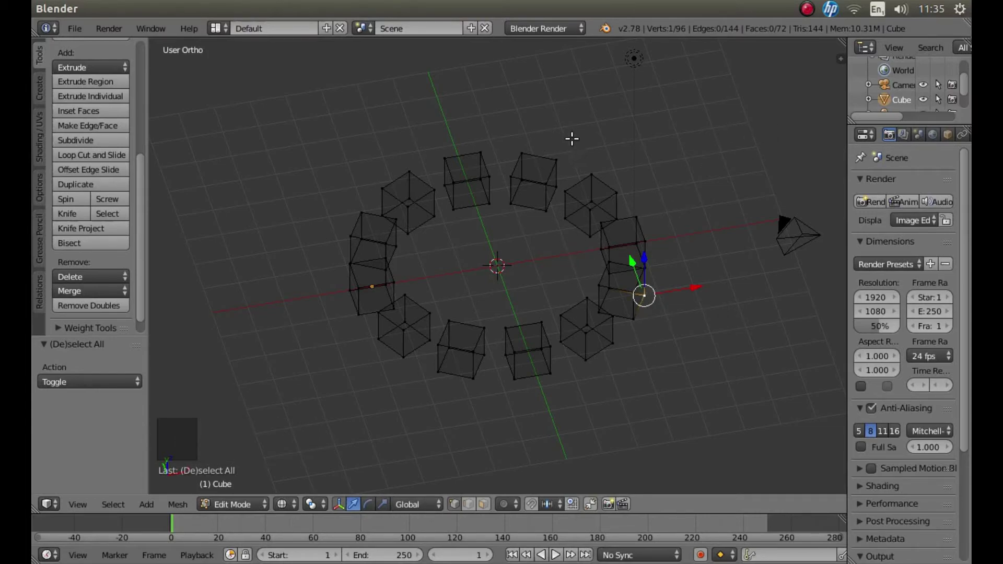
# Grab a vertex on the upper cube, cancel the move, then deselect it
pyautogui.rightClick(512, 178)
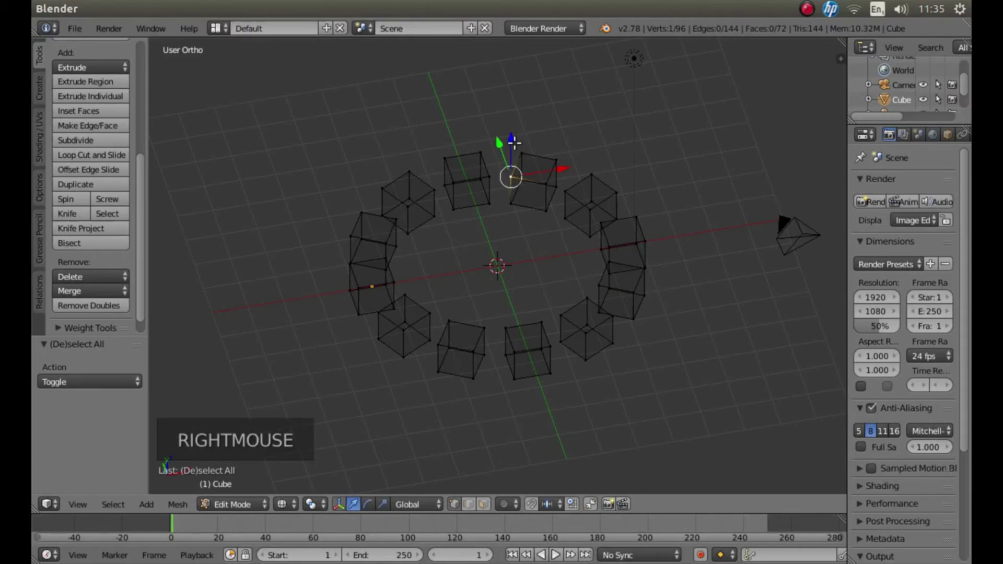
pyautogui.press('g')
pyautogui.press('g')
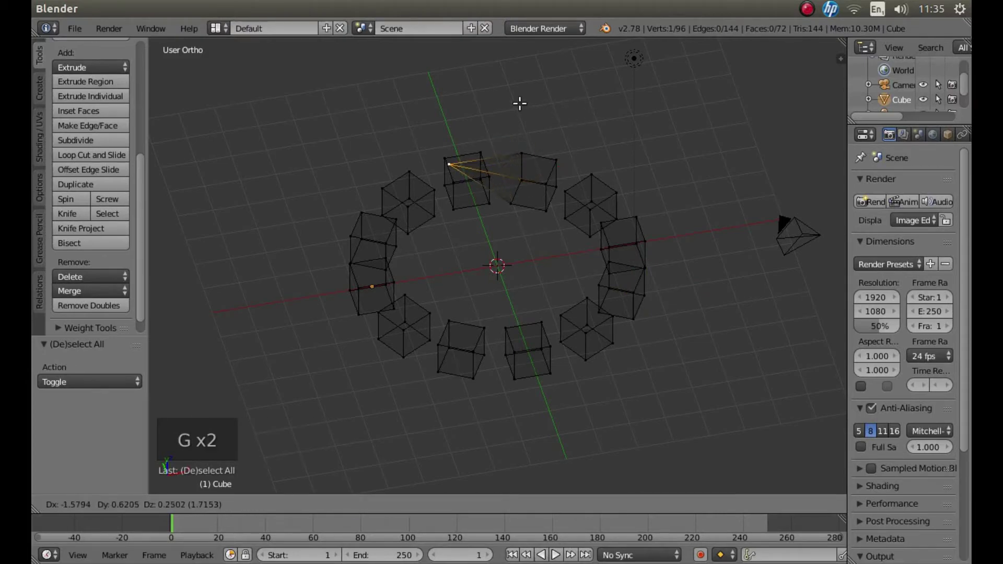
pyautogui.rightClick(605, 101)
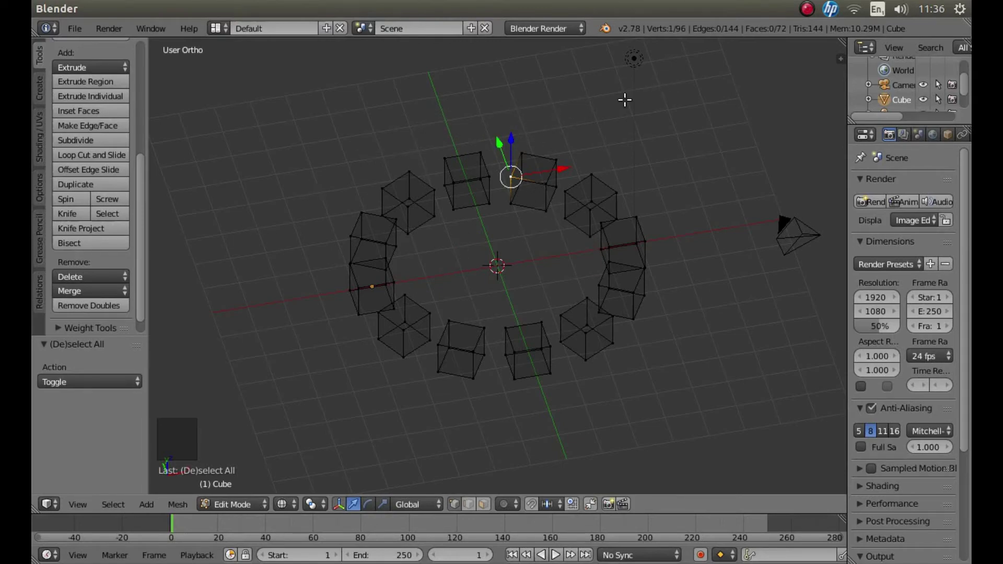
pyautogui.press('a')
pyautogui.press('a')
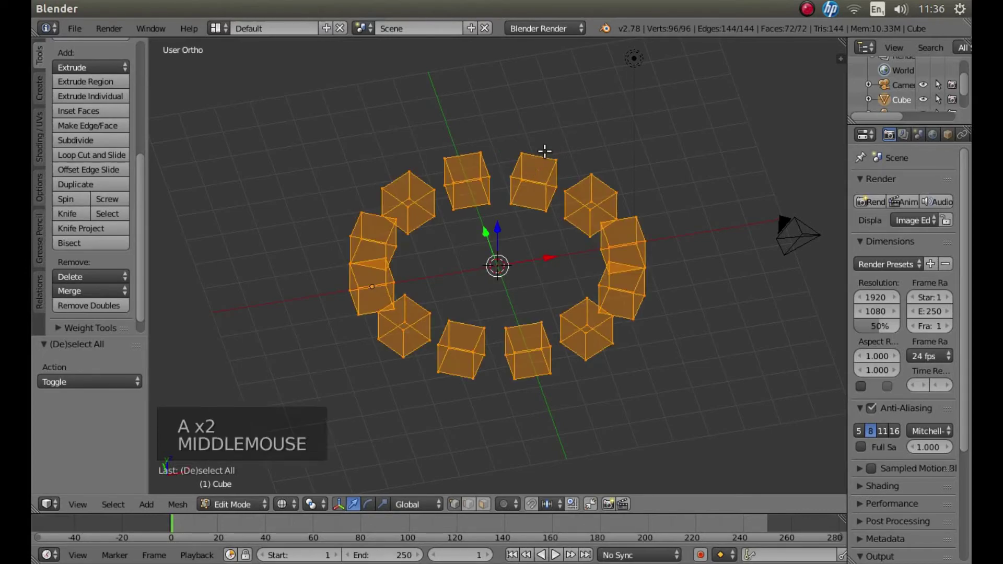
# Separate the ring mesh by loose parts into 12 cube objects and return to Object Mode
pyautogui.moveTo(540, 156); pyautogui.dragTo(533, 189, button='middle')
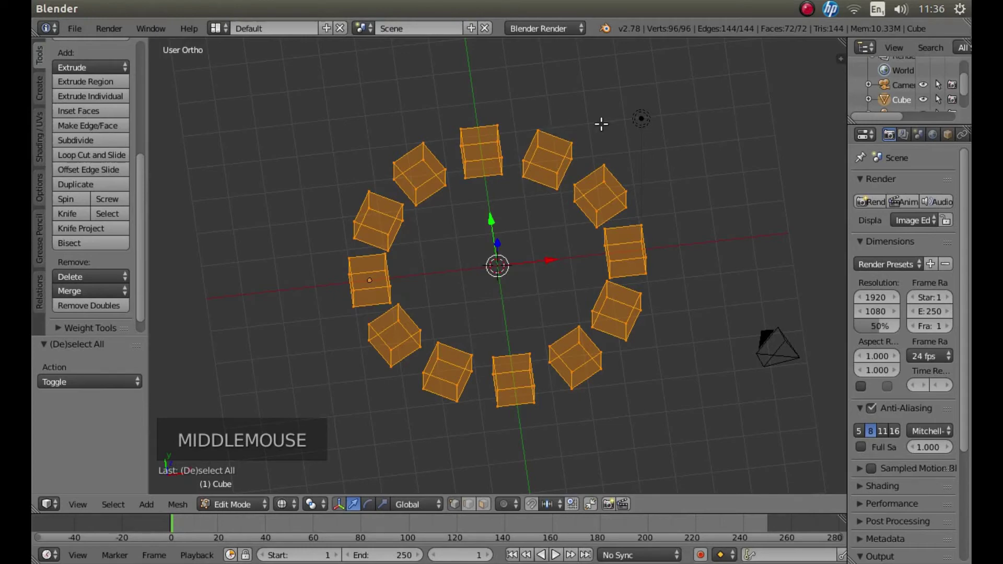
pyautogui.press('p')
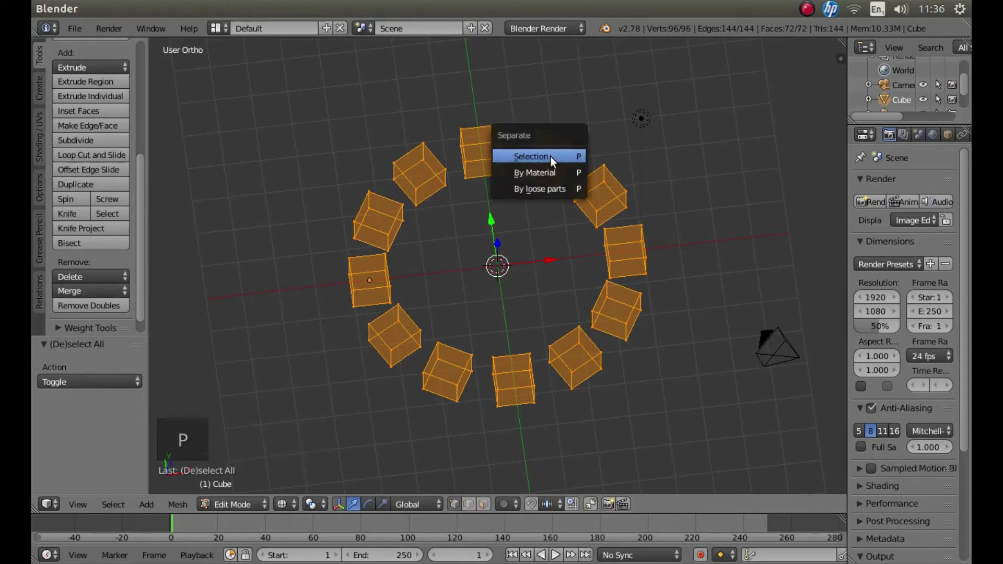
pyautogui.click(538, 189)
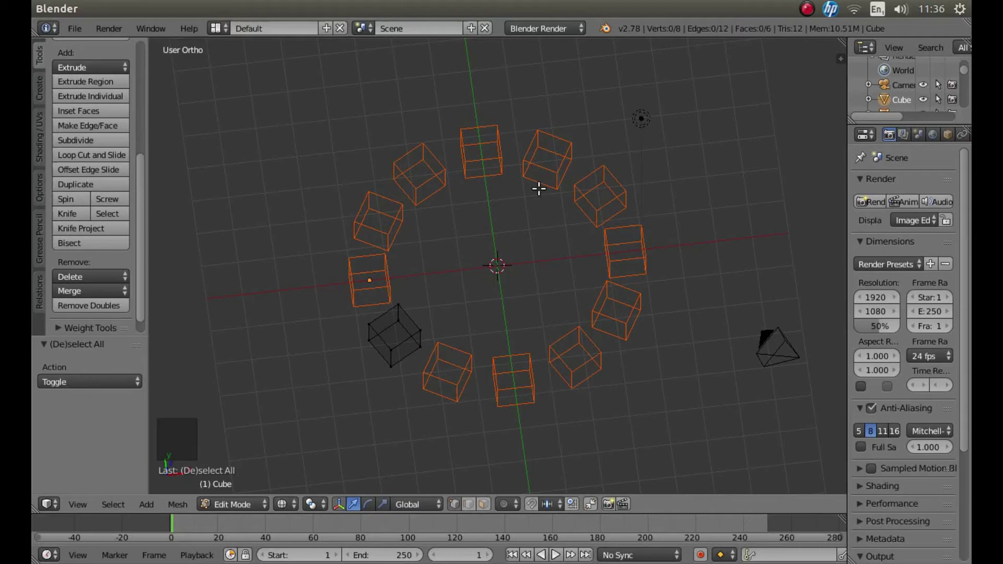
pyautogui.press('Tab')
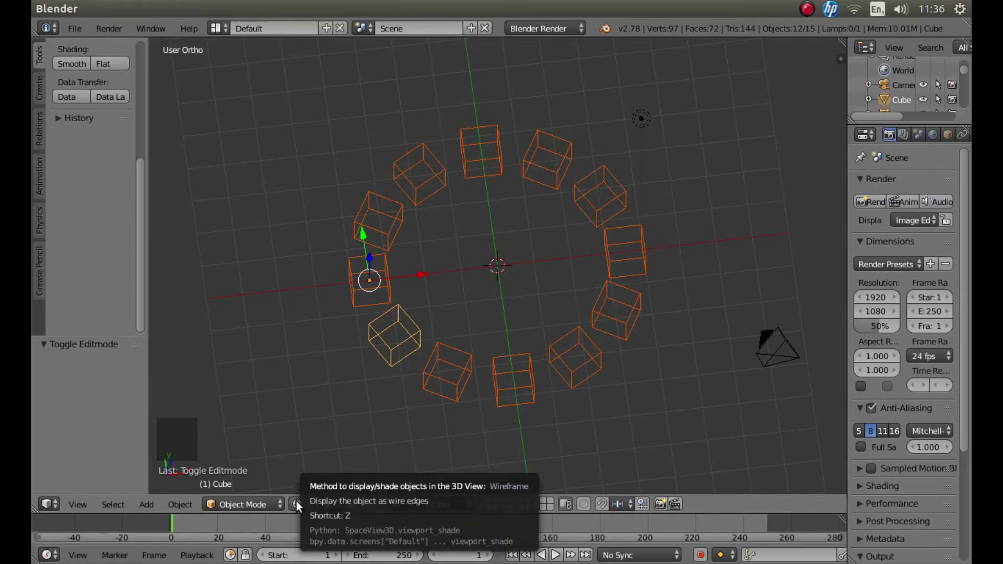
# Switch to solid shading and test-move the top cube, setting it back in the ring
pyautogui.press('z')
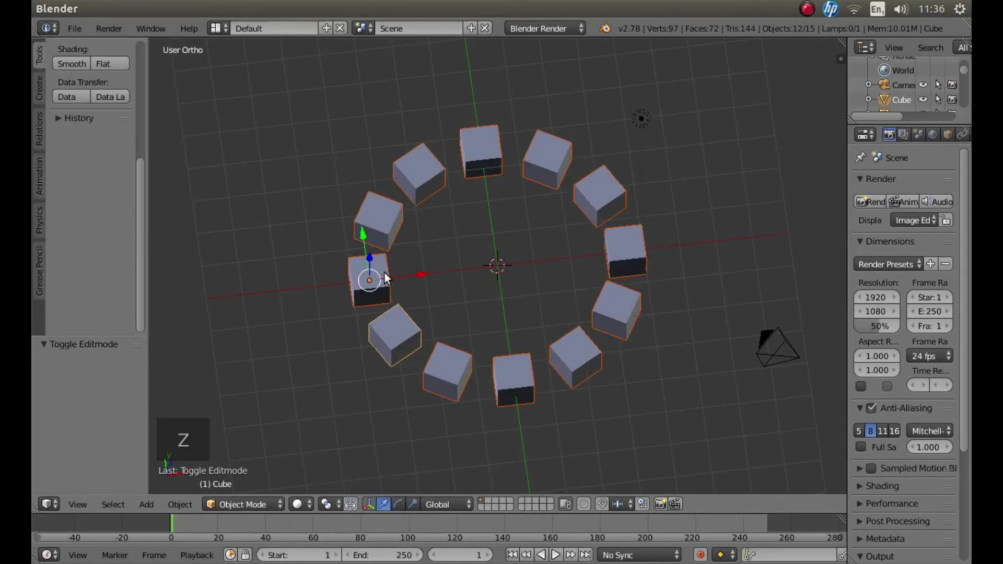
pyautogui.rightClick(484, 164)
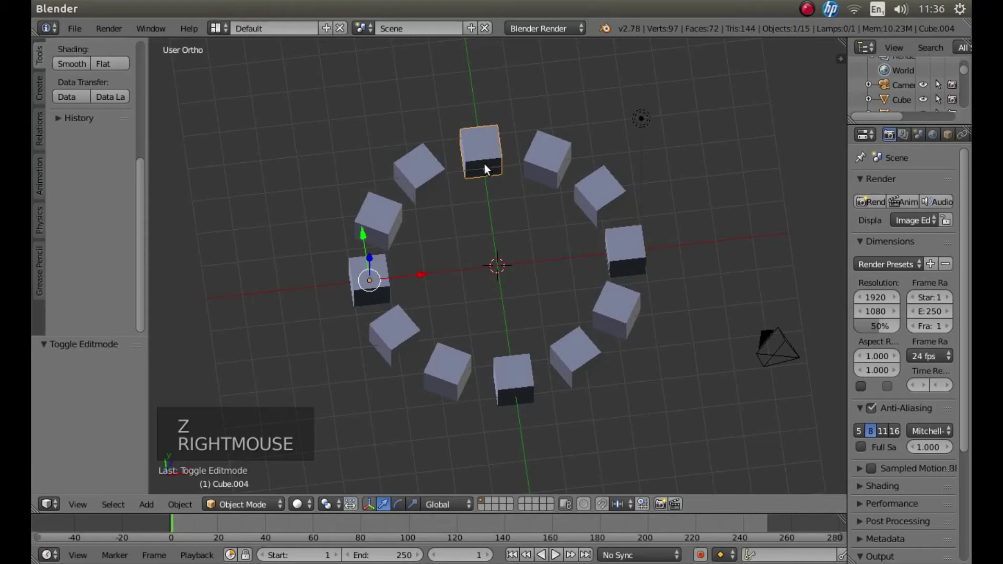
pyautogui.press('g')
pyautogui.press('g')
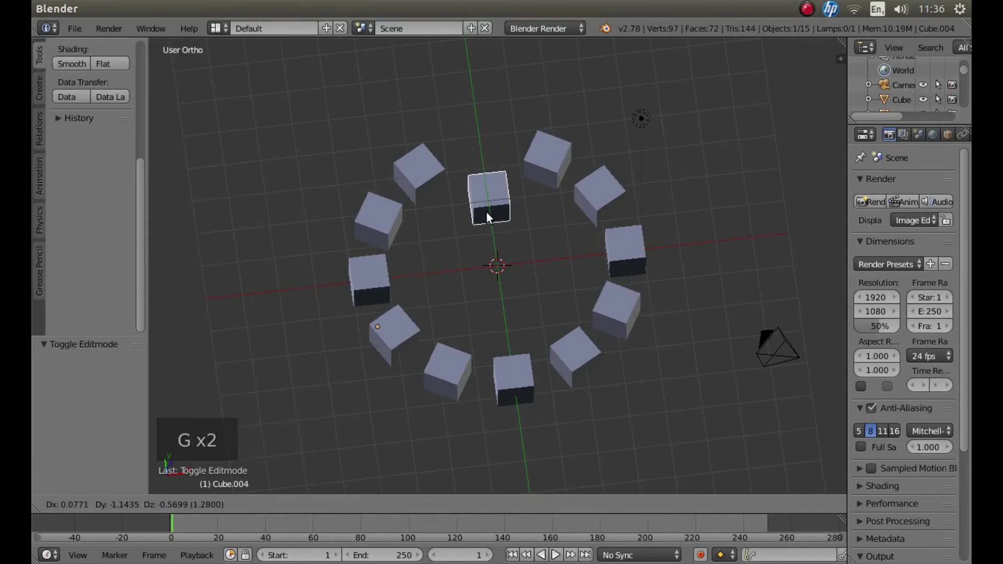
pyautogui.click(496, 167)
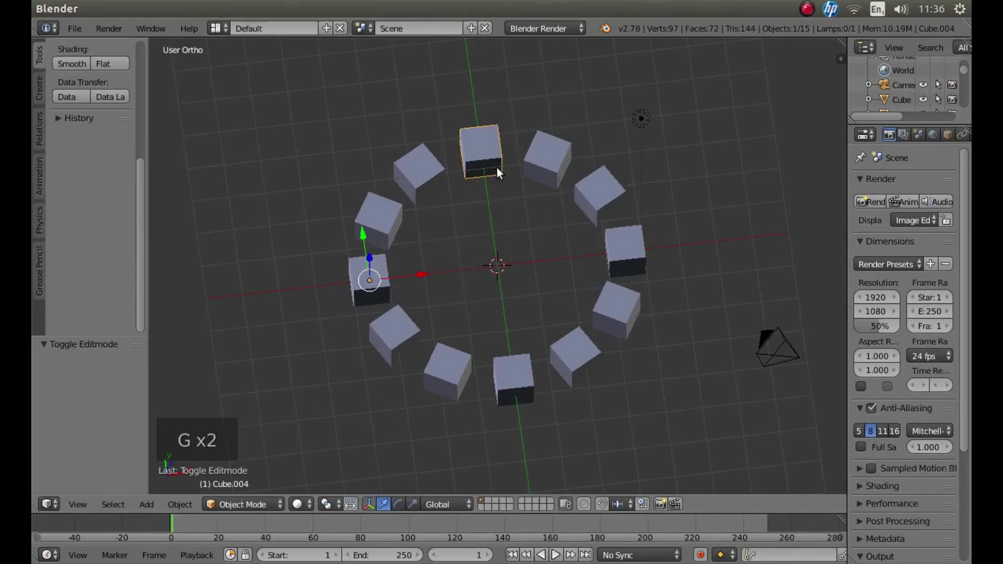
# Test-move the lower-left cube toward the centre and cancel, leaving it in the ring
pyautogui.rightClick(415, 334)
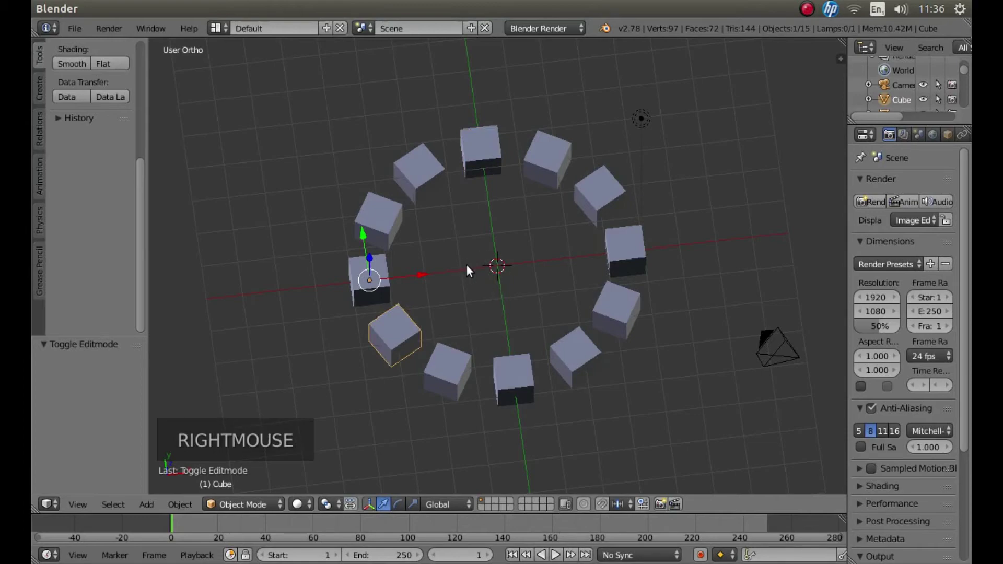
pyautogui.press('g')
pyautogui.press('g')
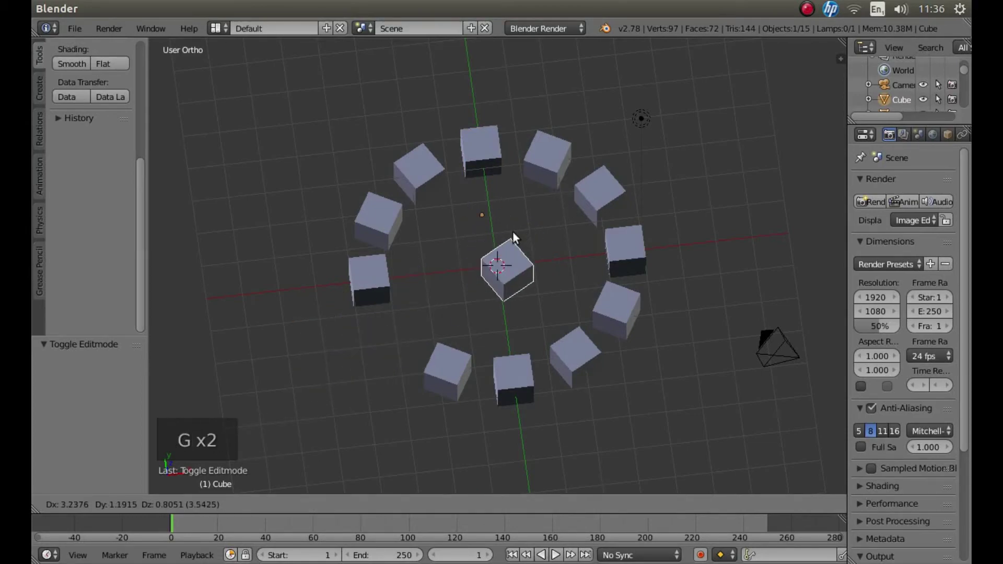
pyautogui.rightClick(501, 238)
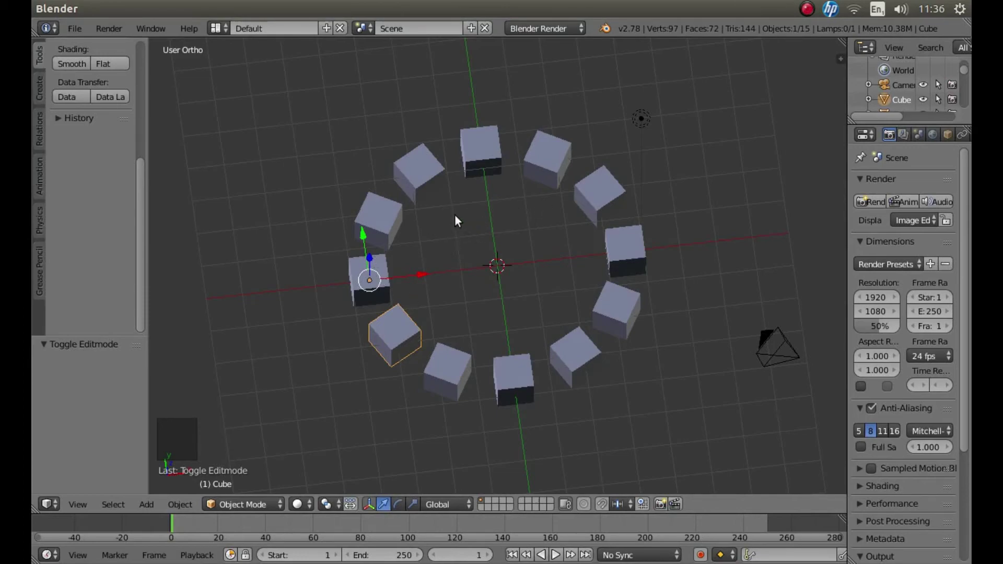
pyautogui.press('KP_1')
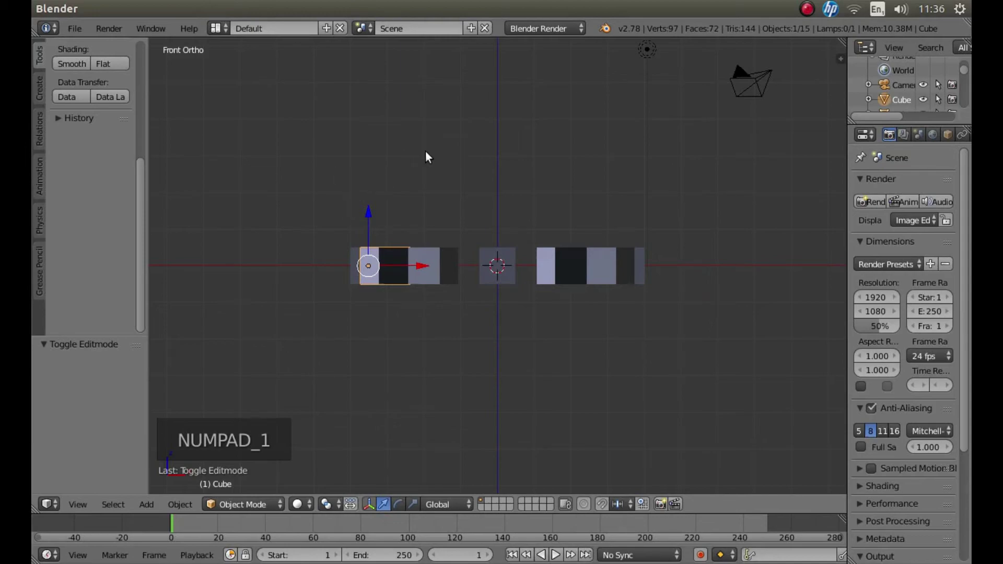
pyautogui.press('s')
pyautogui.press('z')
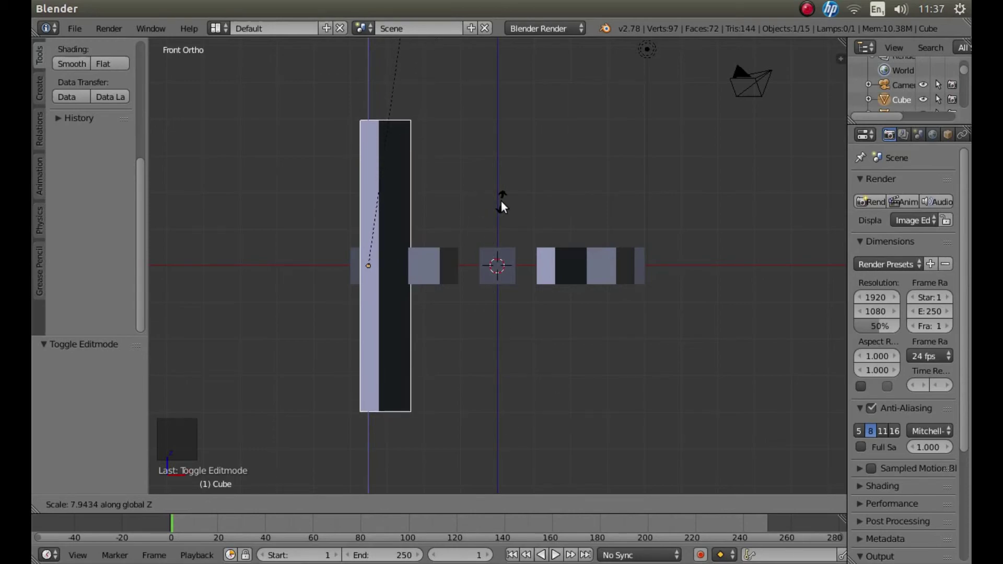
pyautogui.press('Escape')
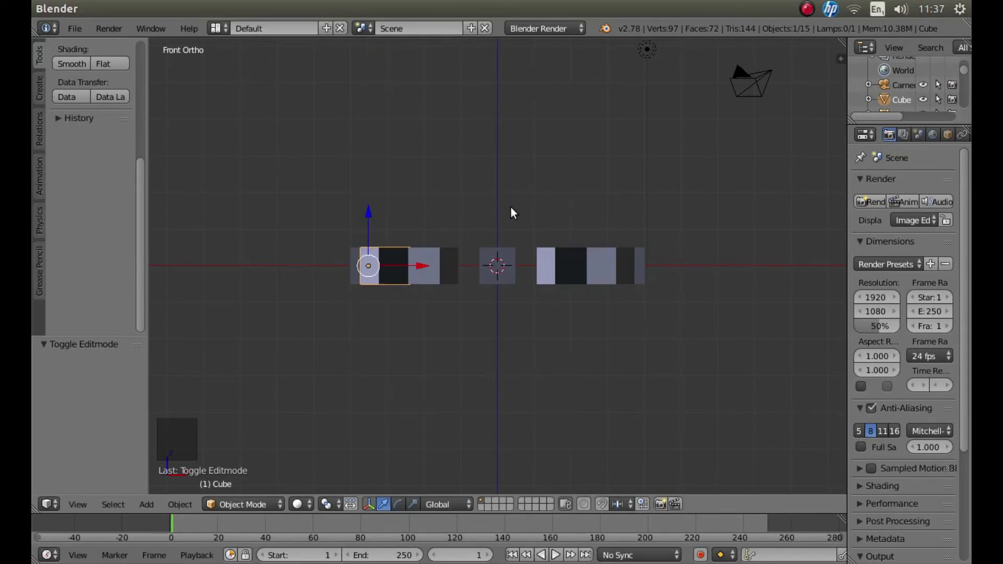
pyautogui.press('s')
pyautogui.press('x')
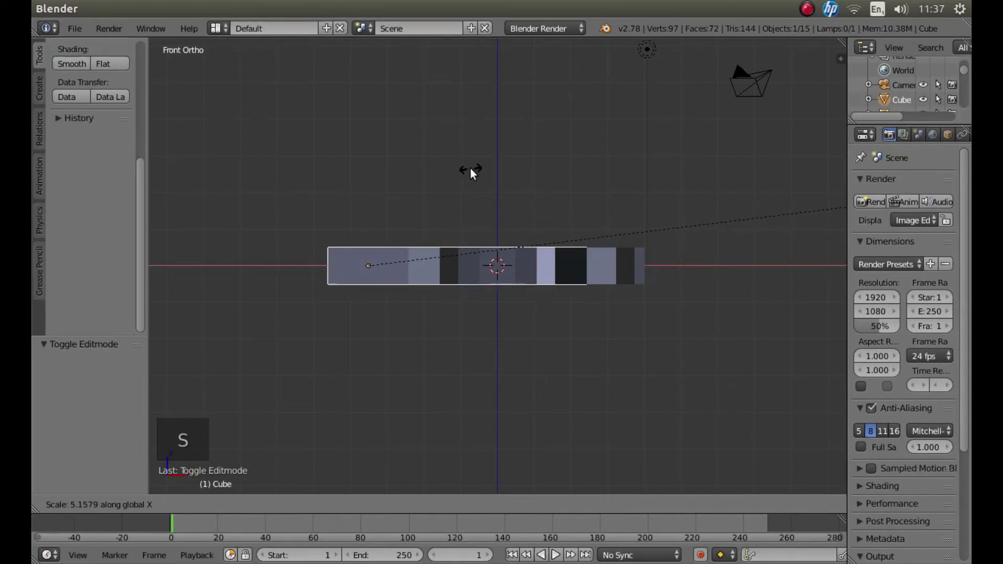
pyautogui.press('Escape')
pyautogui.moveTo(468, 168); pyautogui.dragTo(474, 252, button='middle')
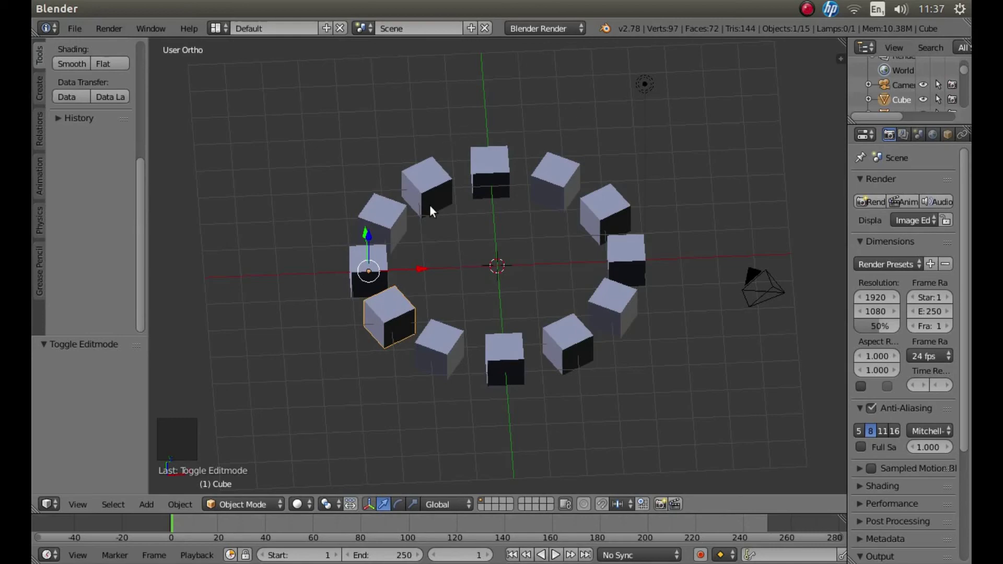
# Select all twelve ring cubes plus the centre point object
pyautogui.moveTo(533, 92); pyautogui.dragTo(532, 130, button='middle')
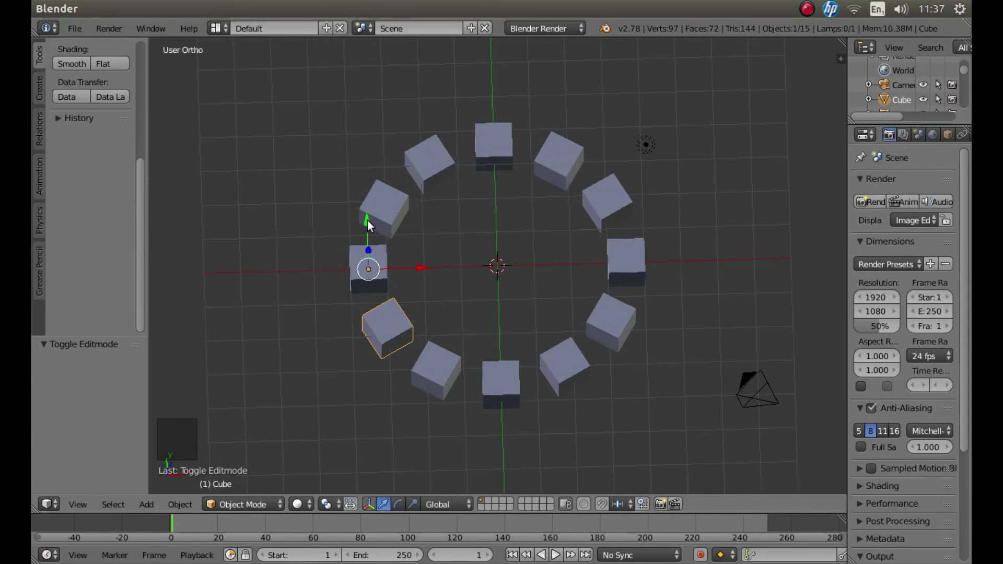
pyautogui.keyDown('shift'); pyautogui.rightClick(369, 271); pyautogui.keyUp('shift')
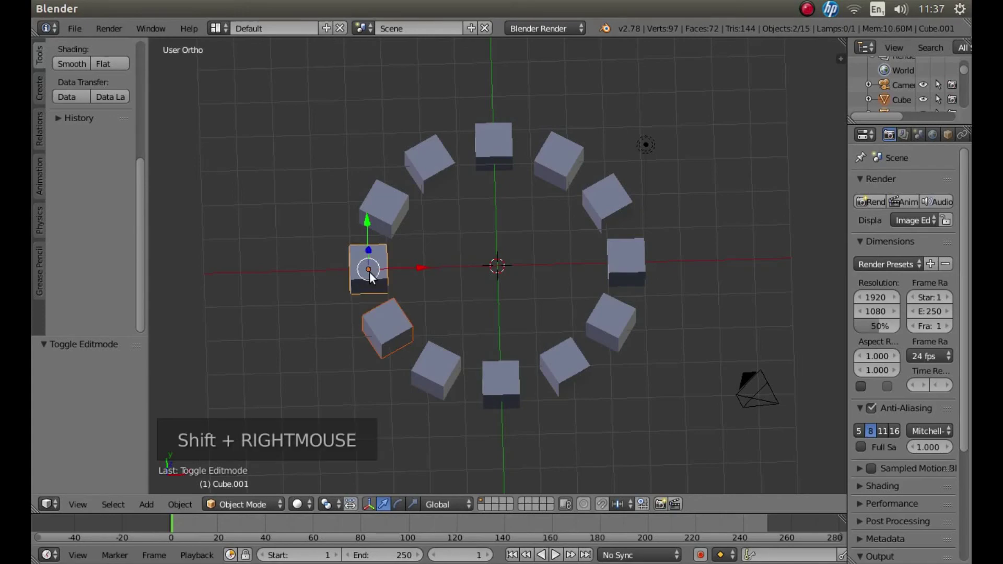
pyautogui.keyDown('shift'); pyautogui.rightClick(394, 217); pyautogui.keyUp('shift')
pyautogui.keyDown('shift'); pyautogui.rightClick(441, 158); pyautogui.keyUp('shift')
pyautogui.keyDown('shift'); pyautogui.rightClick(493, 149); pyautogui.keyUp('shift')
pyautogui.keyDown('shift'); pyautogui.rightClick(556, 158); pyautogui.keyUp('shift')
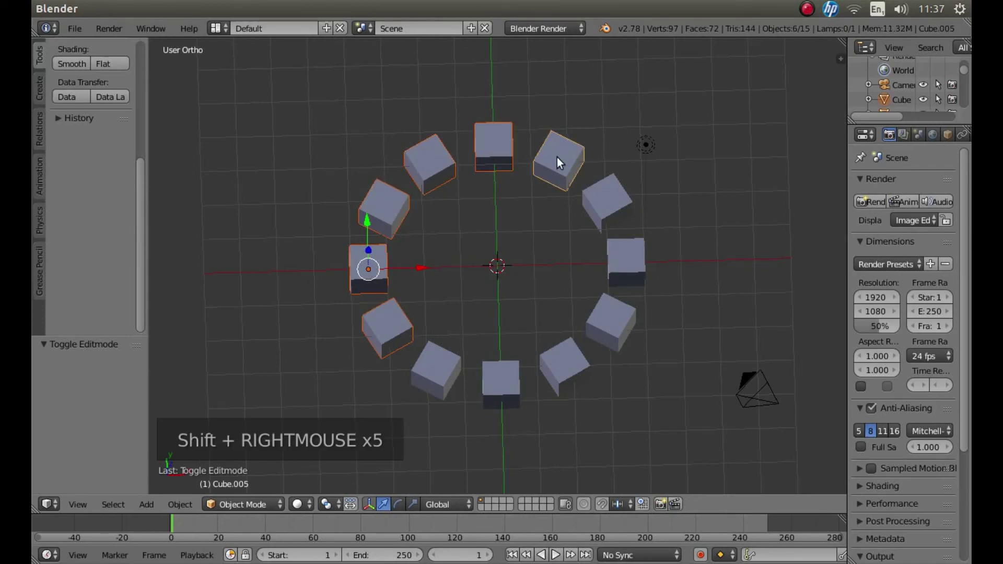
pyautogui.keyDown('shift'); pyautogui.rightClick(599, 208); pyautogui.keyUp('shift')
pyautogui.keyDown('shift'); pyautogui.rightClick(618, 260); pyautogui.keyUp('shift')
pyautogui.keyDown('shift'); pyautogui.rightClick(614, 330); pyautogui.keyUp('shift')
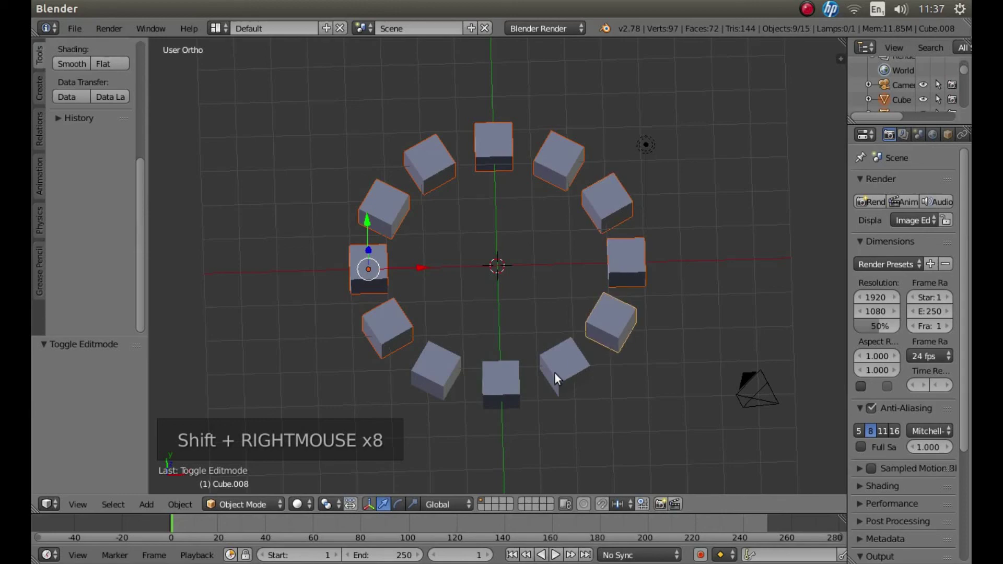
pyautogui.keyDown('shift'); pyautogui.rightClick(553, 373); pyautogui.keyUp('shift')
pyautogui.keyDown('shift'); pyautogui.rightClick(511, 384); pyautogui.keyUp('shift')
pyautogui.keyDown('shift'); pyautogui.rightClick(428, 372); pyautogui.keyUp('shift')
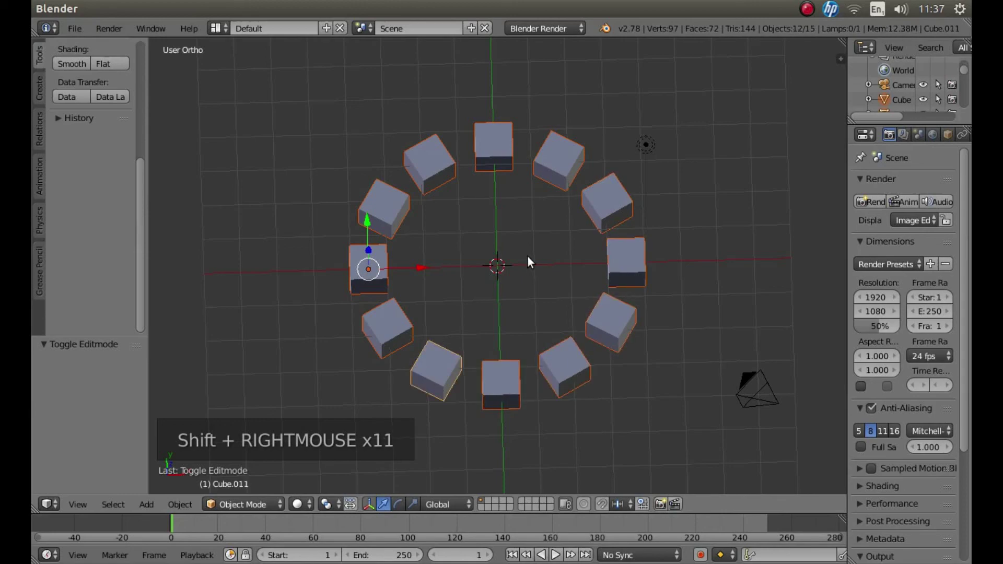
pyautogui.keyDown('shift'); pyautogui.rightClick(497, 266); pyautogui.keyUp('shift')
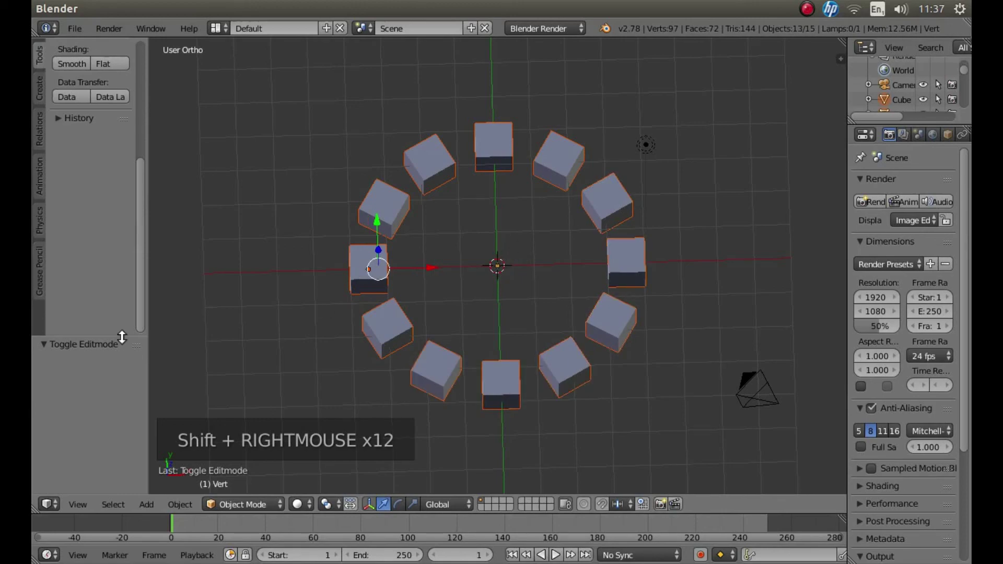
# Join the selection into one object and rotate the ring about the world centre
pyautogui.hotkey('ctrl', 'j')
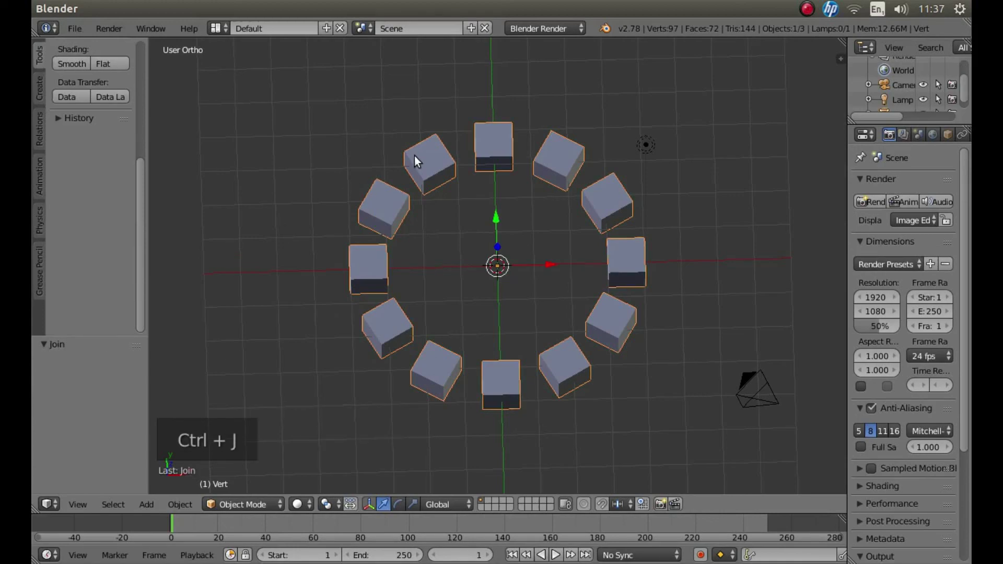
pyautogui.press('r')
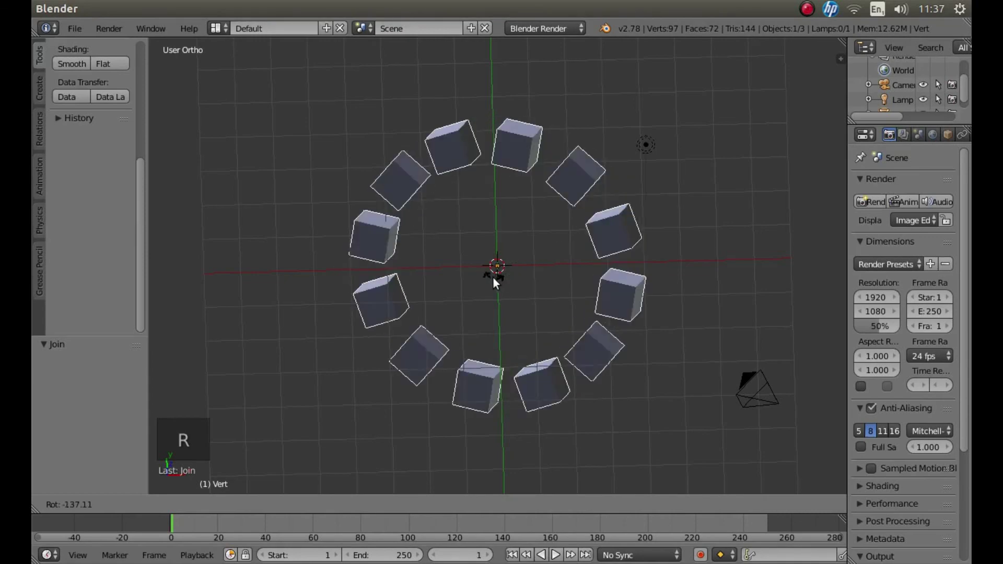
pyautogui.click(530, 252)
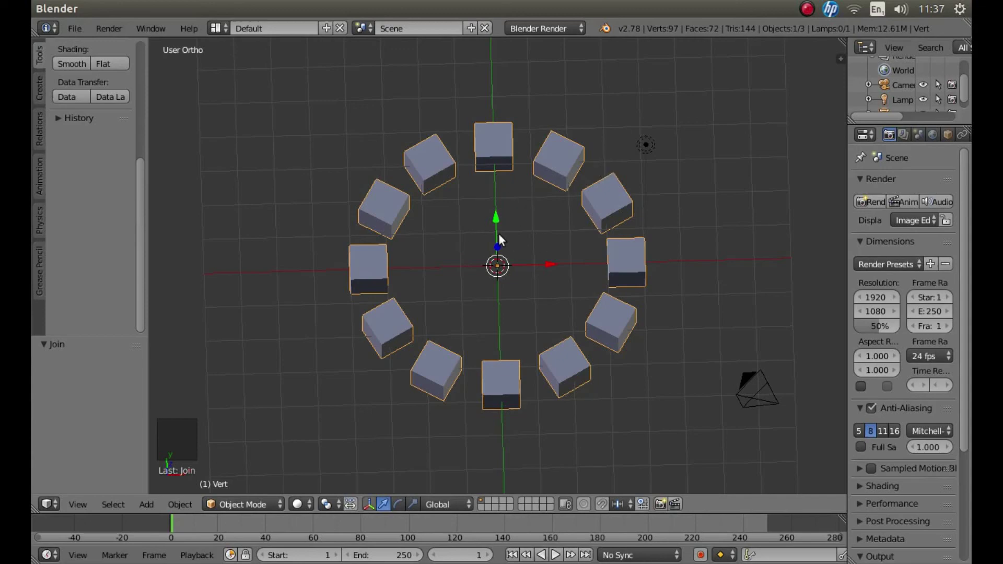
pyautogui.moveTo(500, 236); pyautogui.dragTo(510, 193, button='middle')
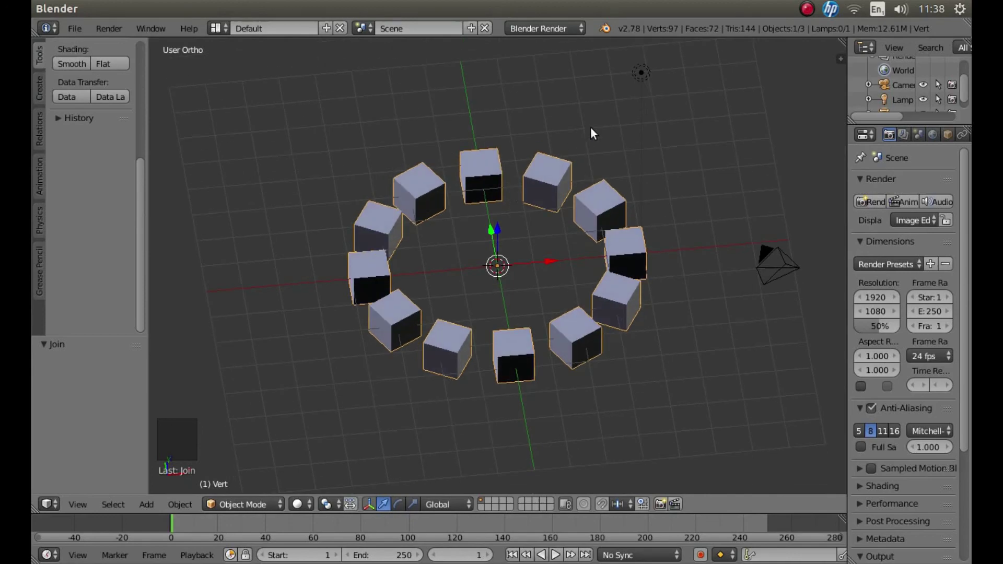